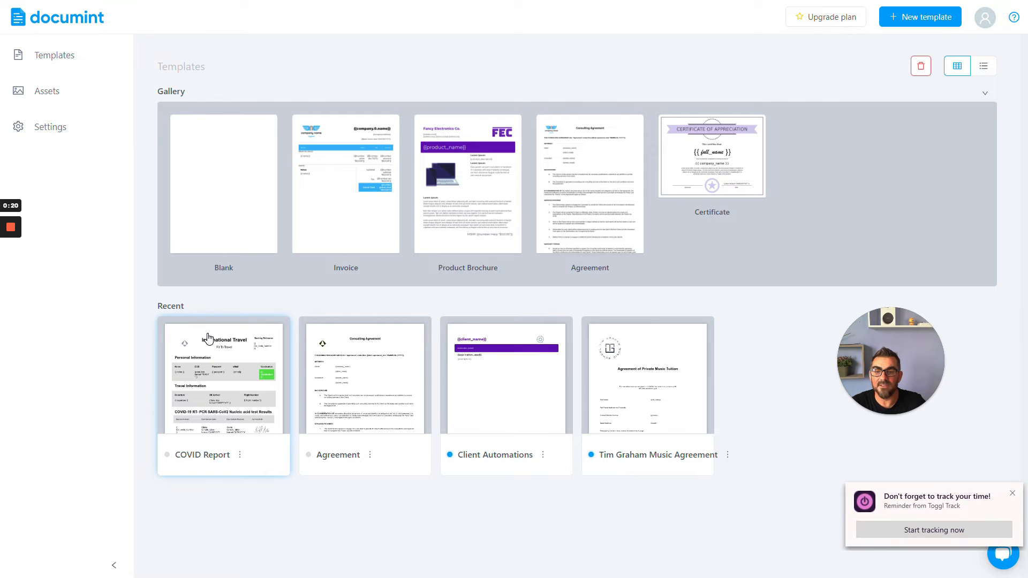
- Open the COVID Report template from the recent templates and review its layout in the editor
left_click(208, 339)
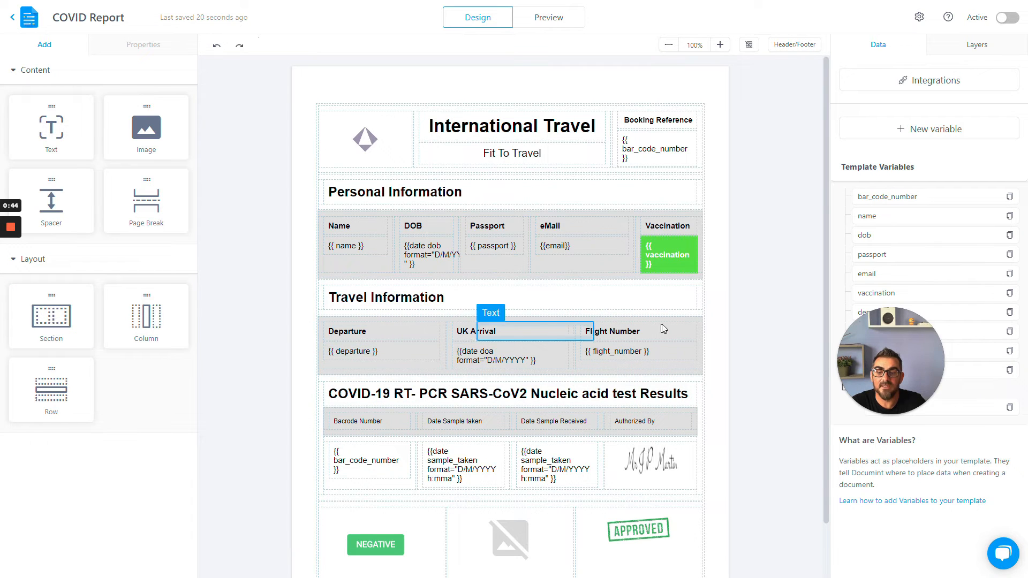
scroll(664, 385, "down", 2)
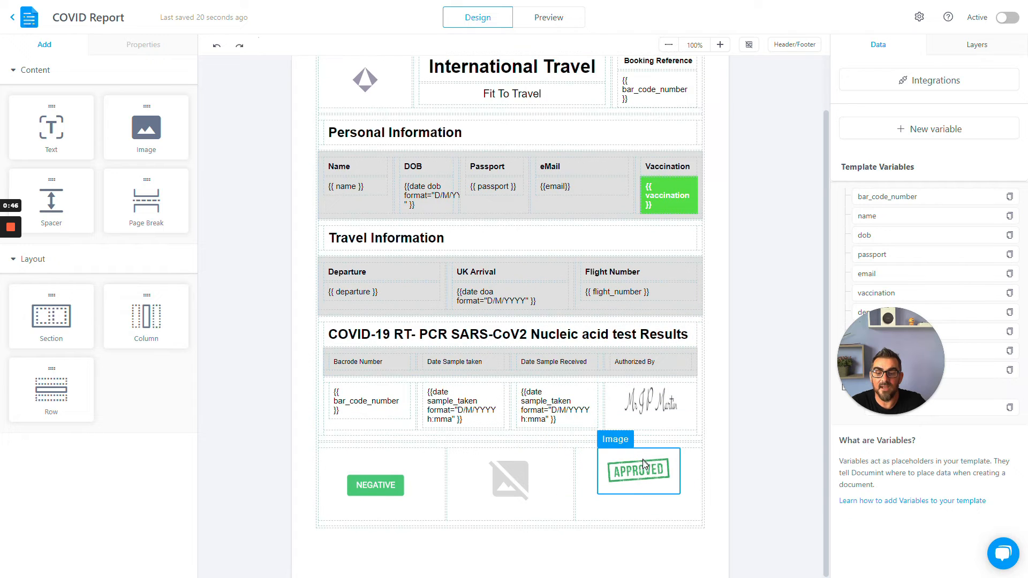
scroll(374, 449, "up", 2)
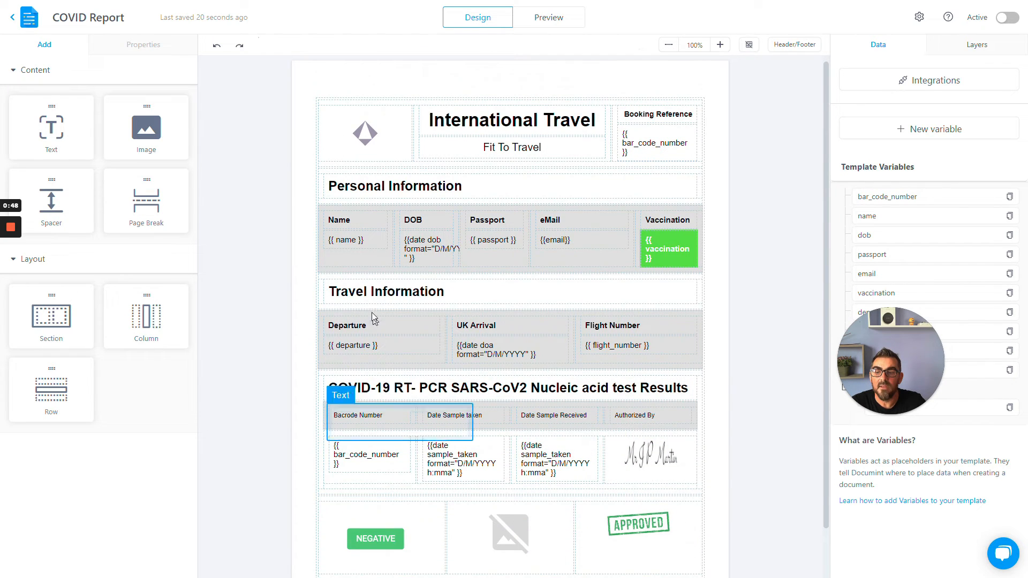
- Open the template's Integrations dialog and browse the available integrations
left_click(424, 250)
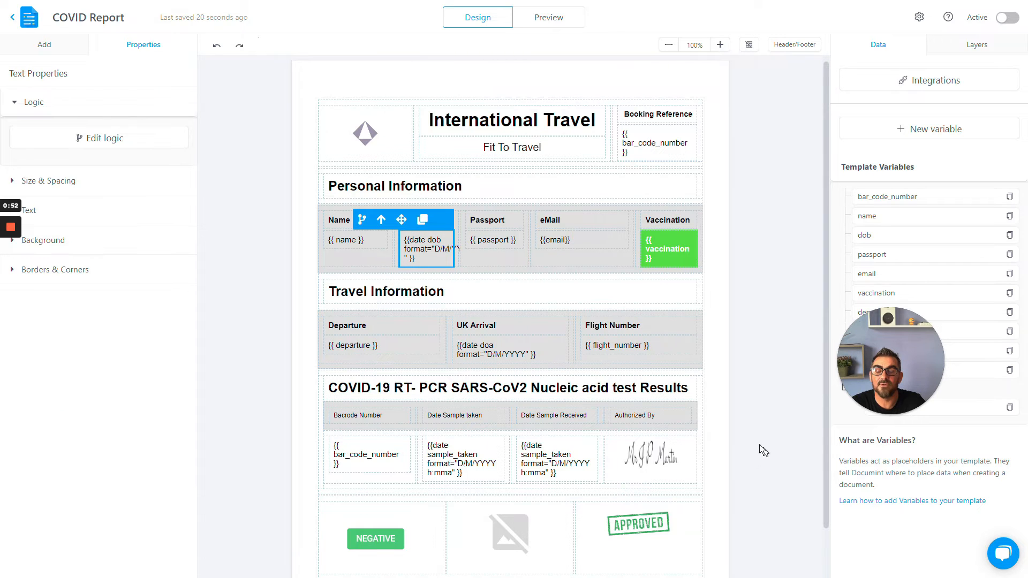
left_click_drag(883, 332, 761, 416)
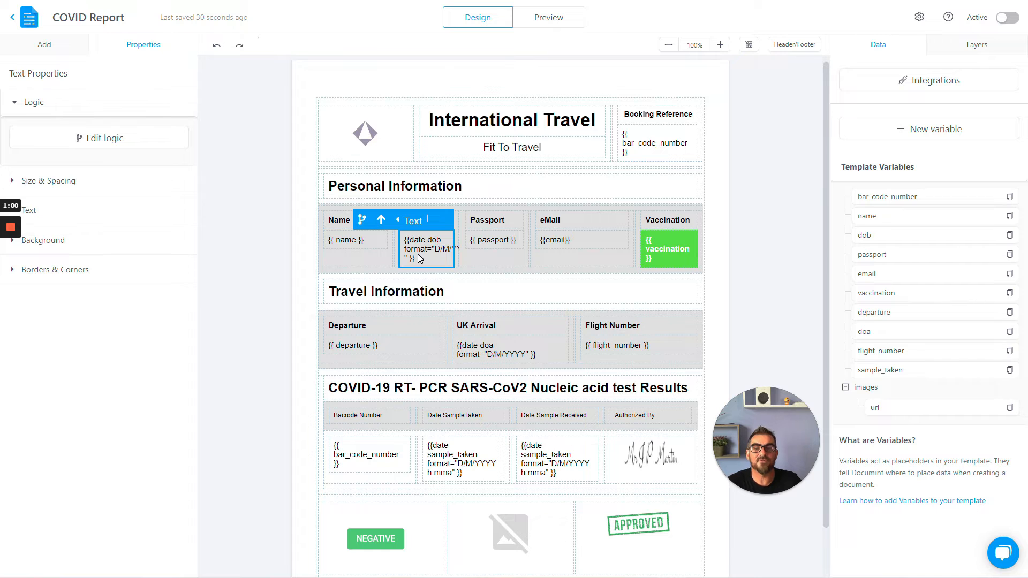
left_click(924, 85)
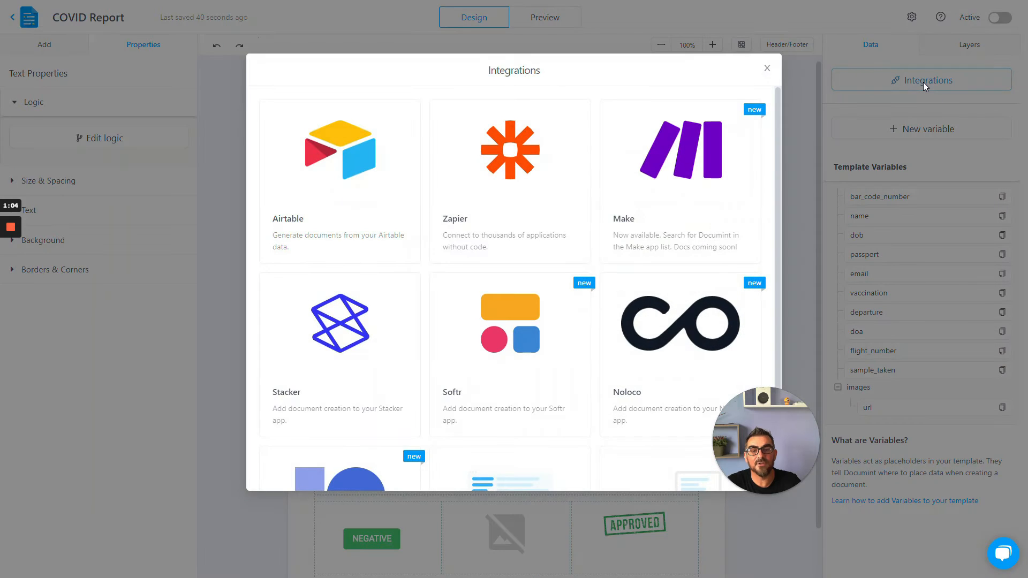
scroll(735, 303, "down", 3)
scroll(734, 303, "up", 3)
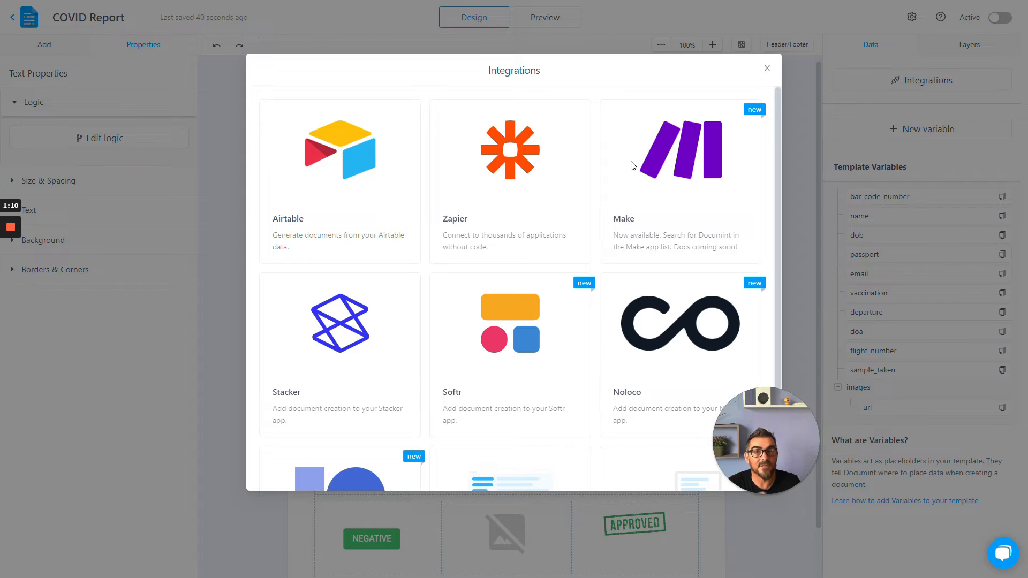
- Open the Airtable integration and examine the Automation Script builder fields and additional options, then close the dialog
left_click(341, 156)
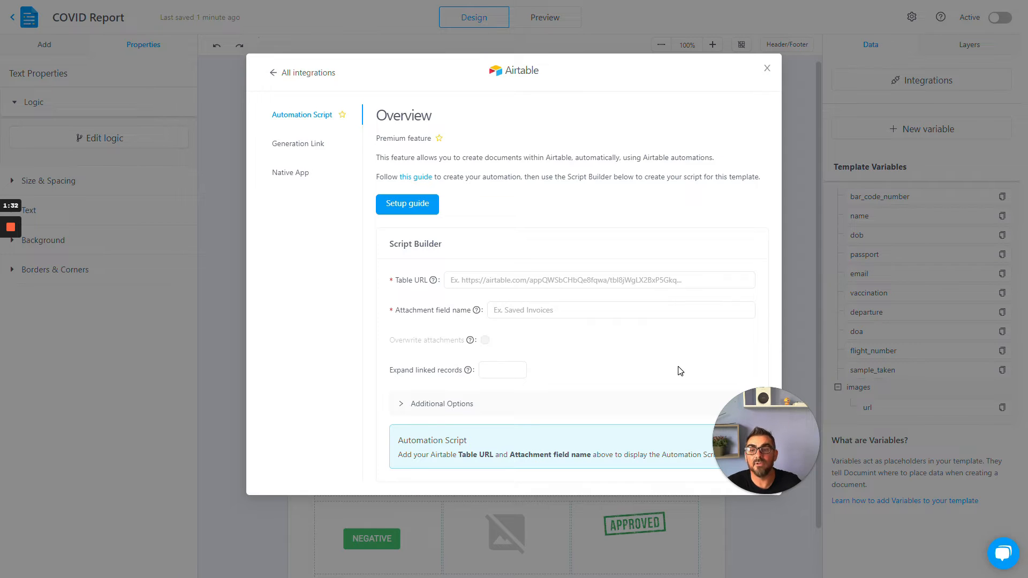
left_click(594, 286)
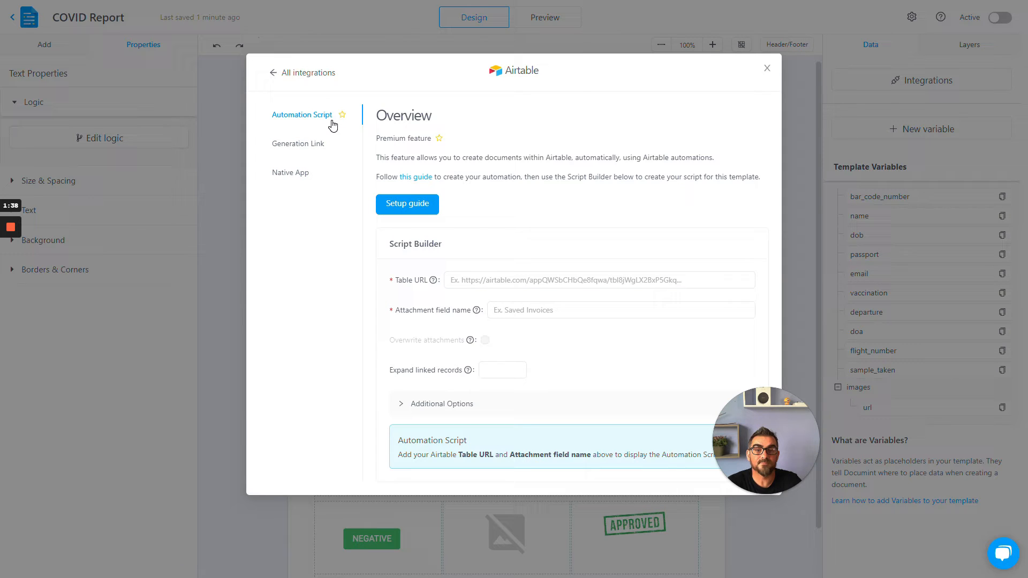
left_click(501, 286)
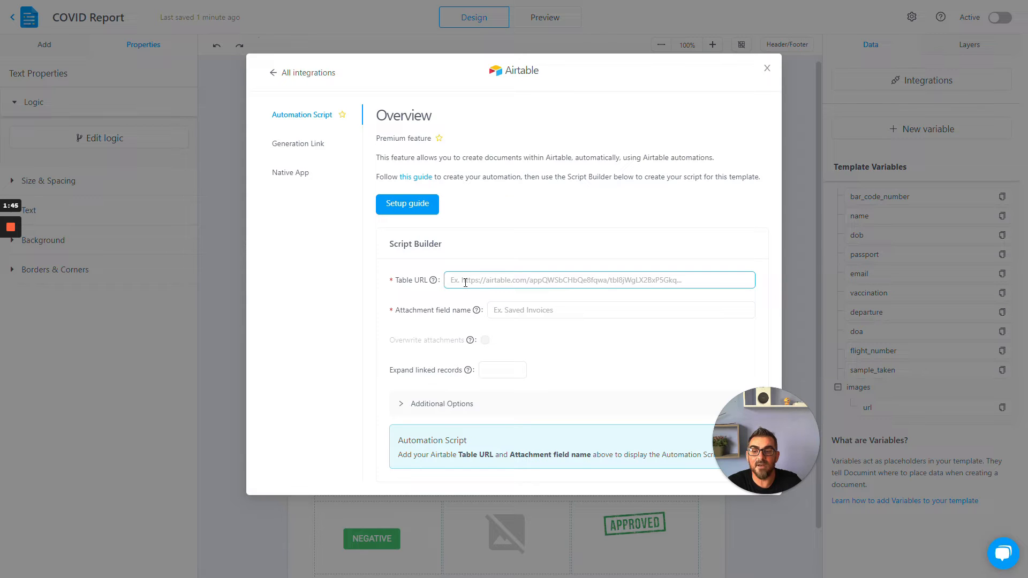
left_click(527, 313)
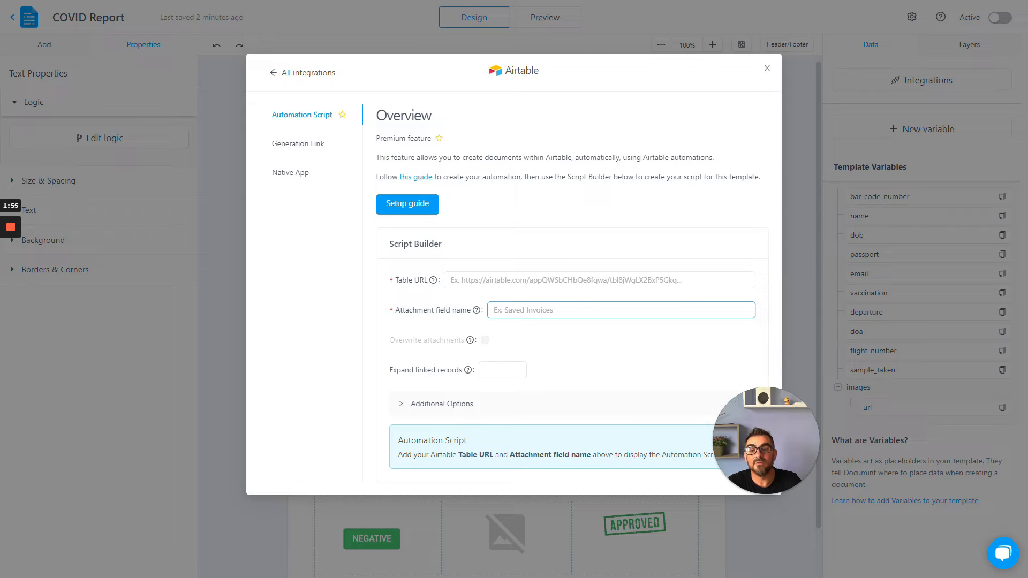
left_click(402, 406)
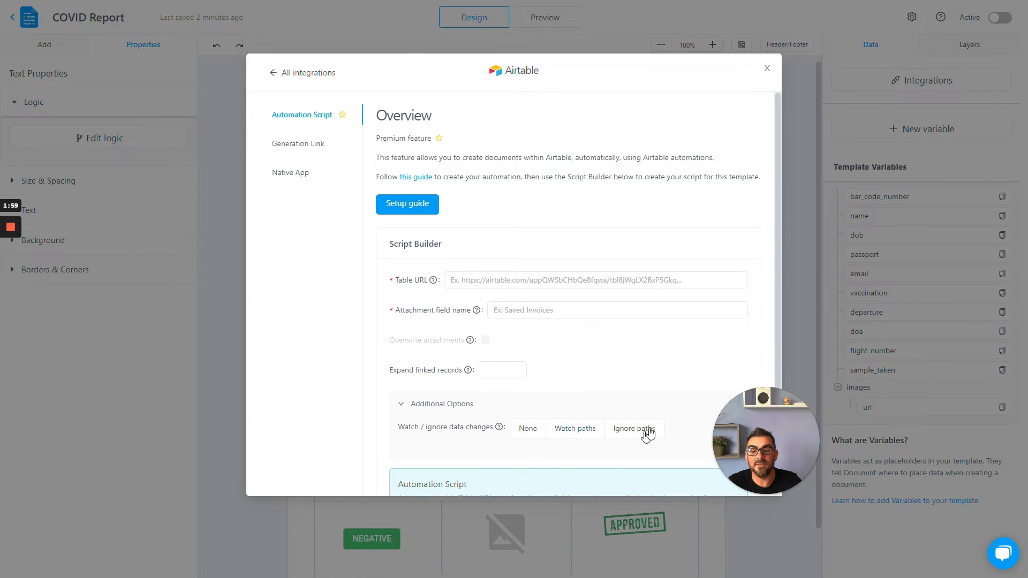
scroll(631, 396, "down", 1)
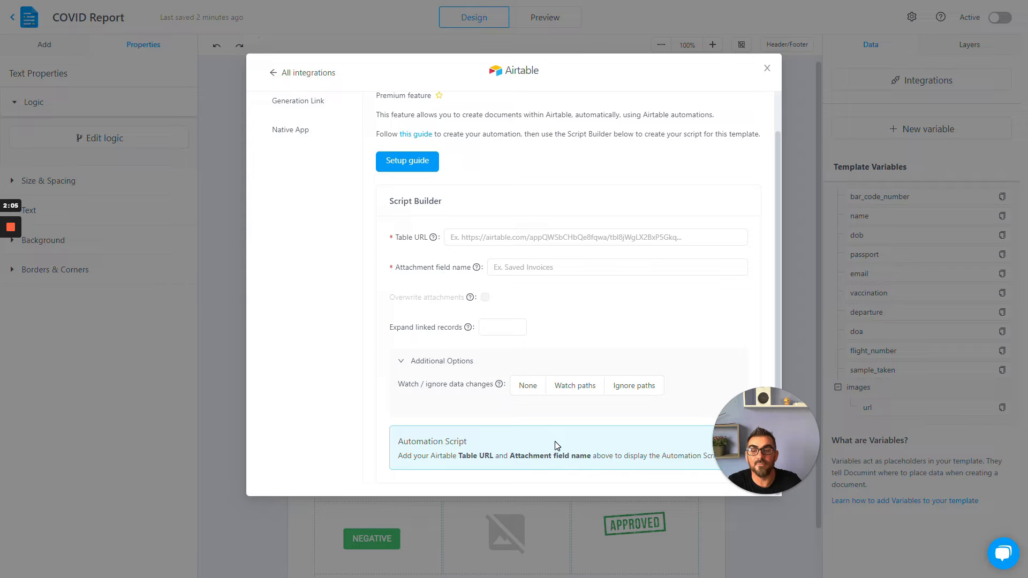
left_click(766, 69)
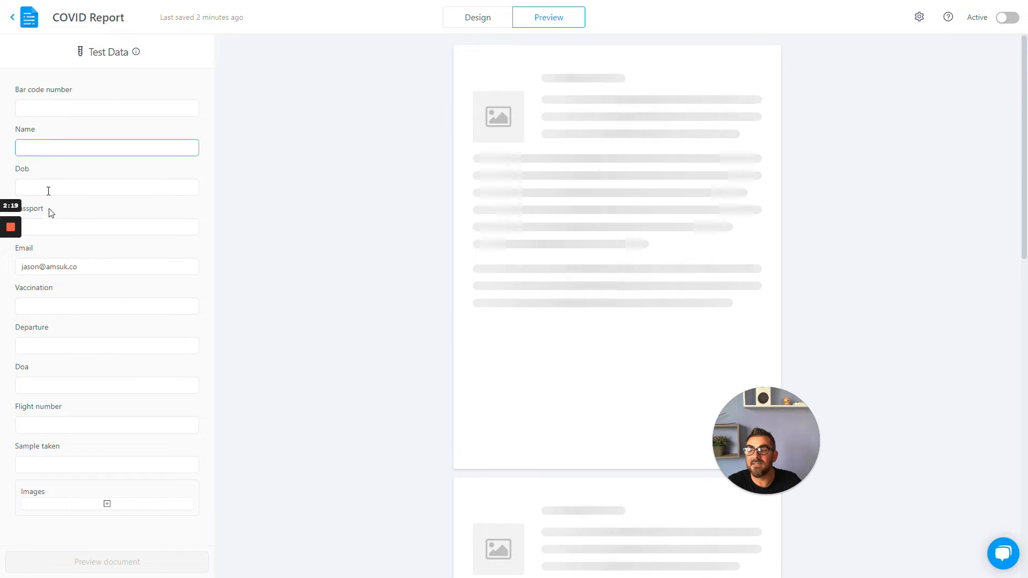
- Preview the document with the entered test name and email data, then return to the Design view
left_click(56, 269)
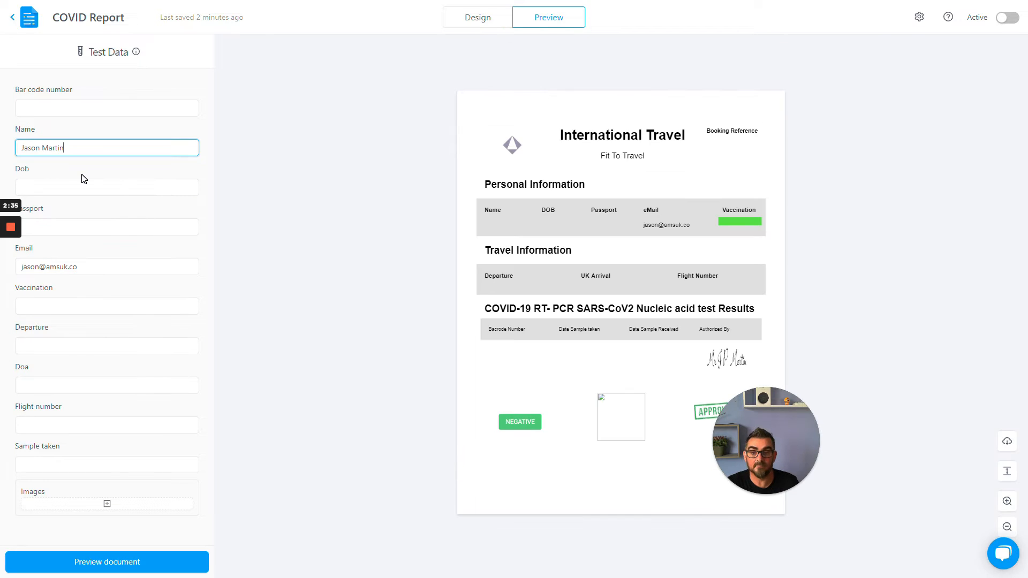
left_click(108, 562)
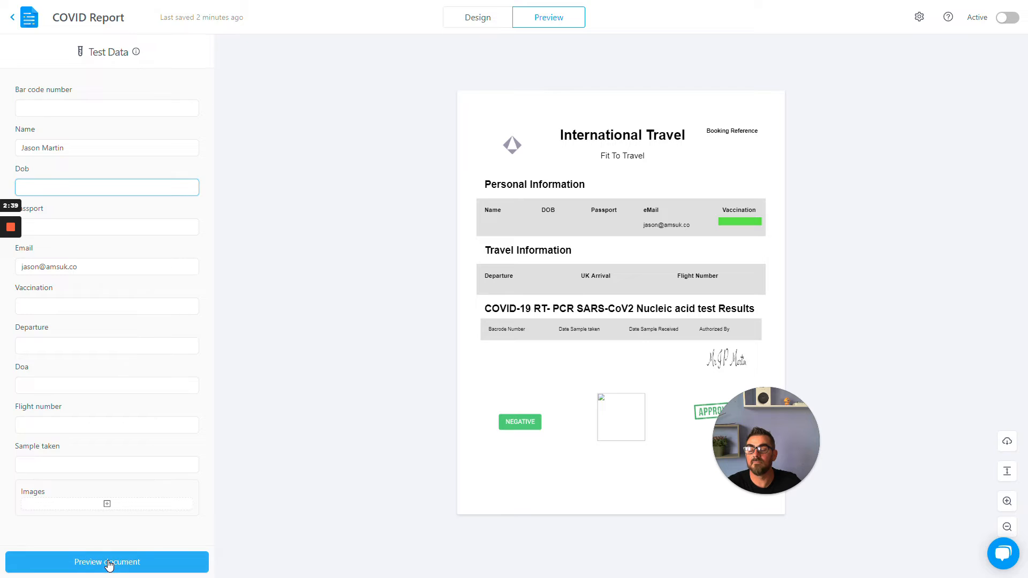
left_click(109, 562)
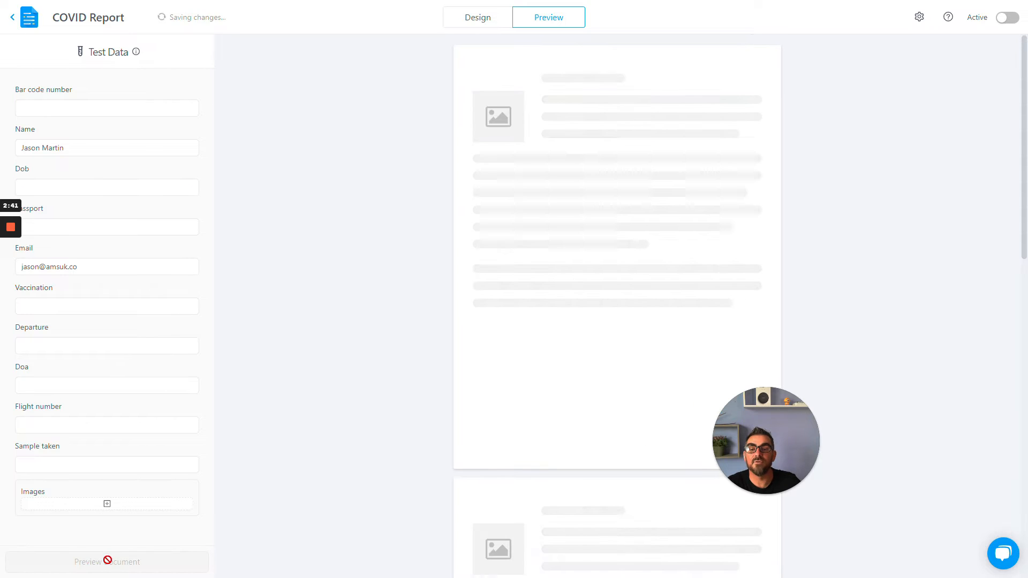
left_click(124, 186)
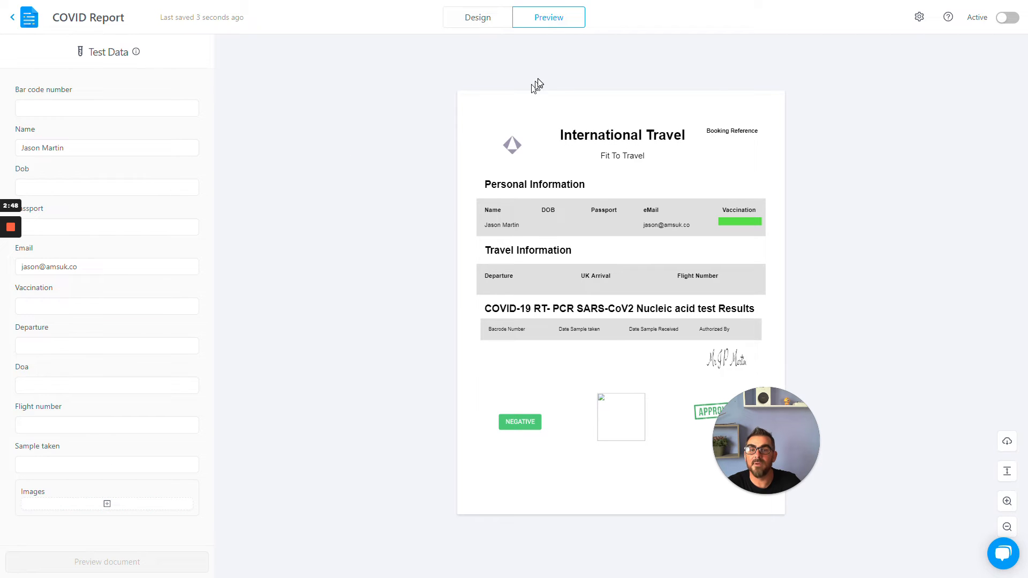
left_click(482, 24)
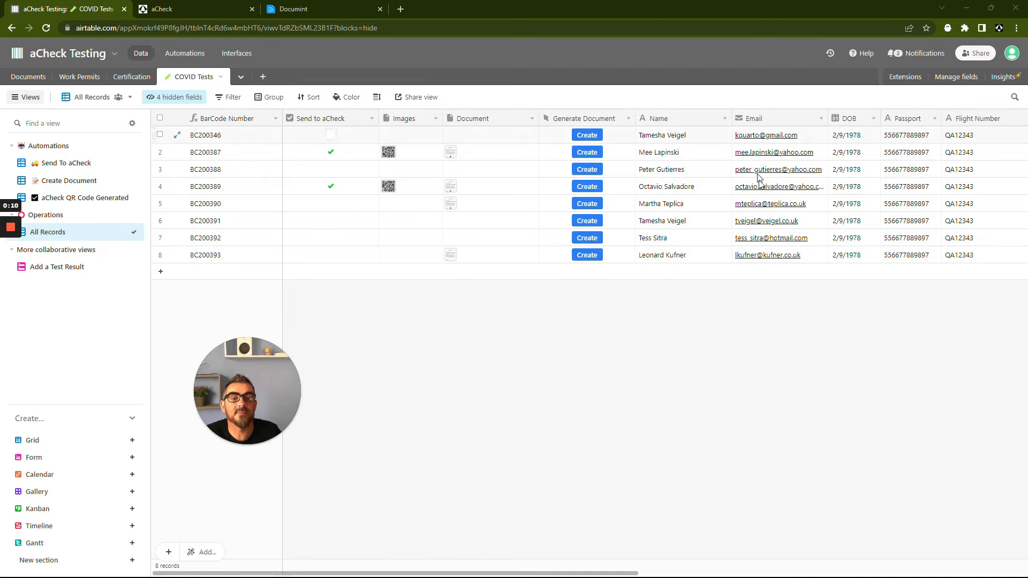
- Open the generated PDF attached to the second record in the COVID Tests table and scroll through it
left_click_drag(602, 575, 356, 493)
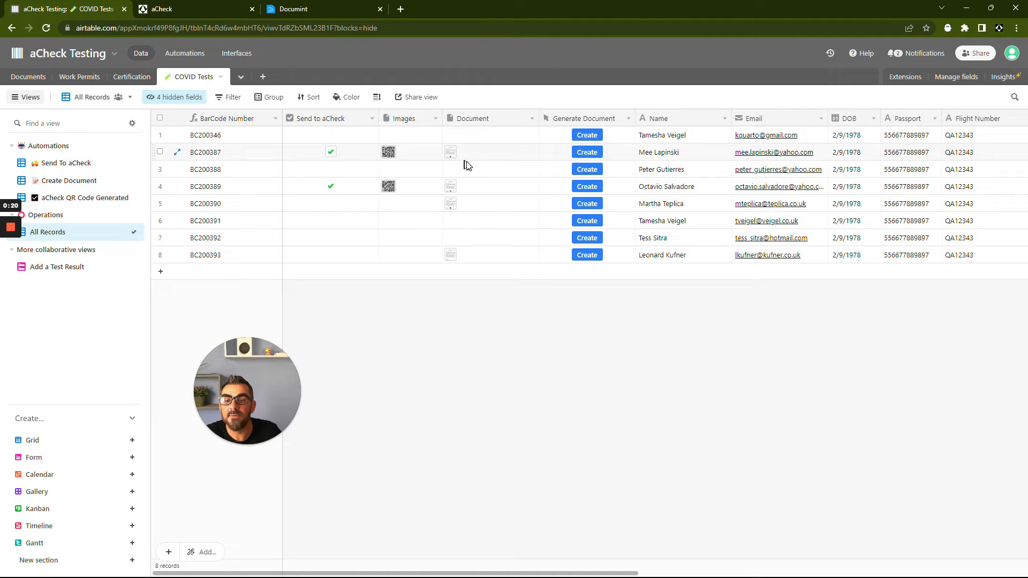
left_click(451, 153)
left_click(451, 152)
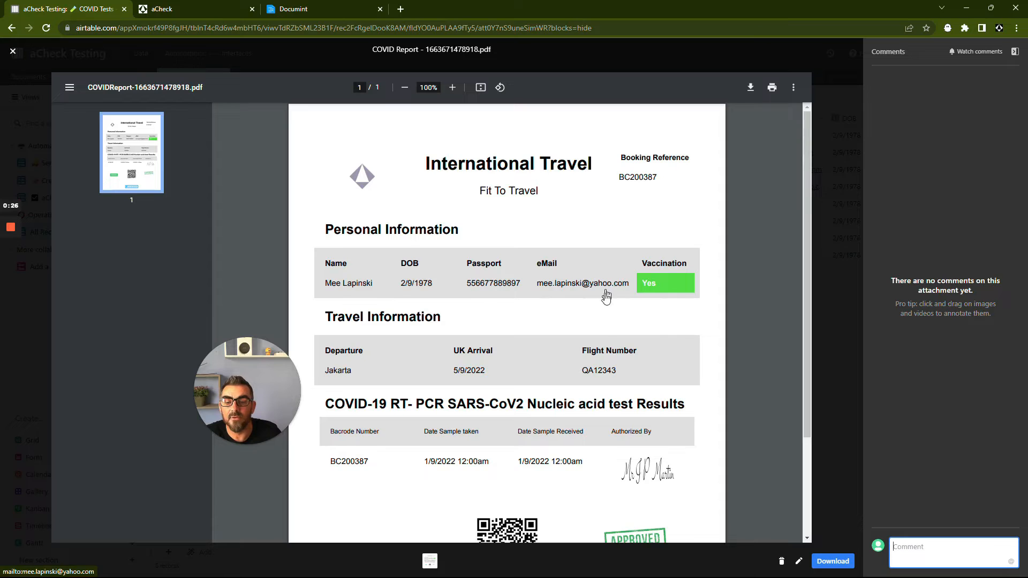
scroll(610, 300, "down", 3)
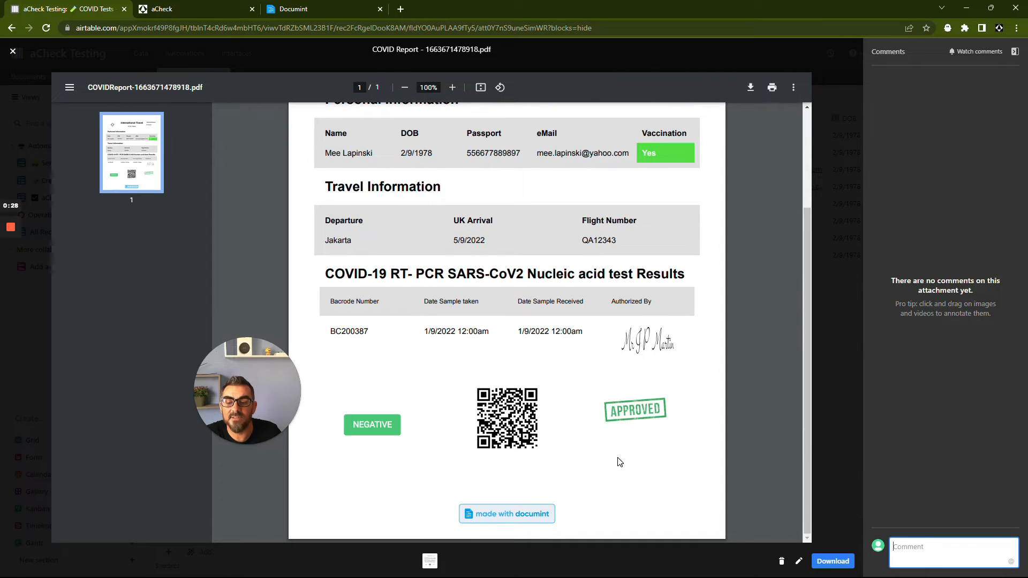
scroll(619, 462, "up", 3)
left_click(12, 52)
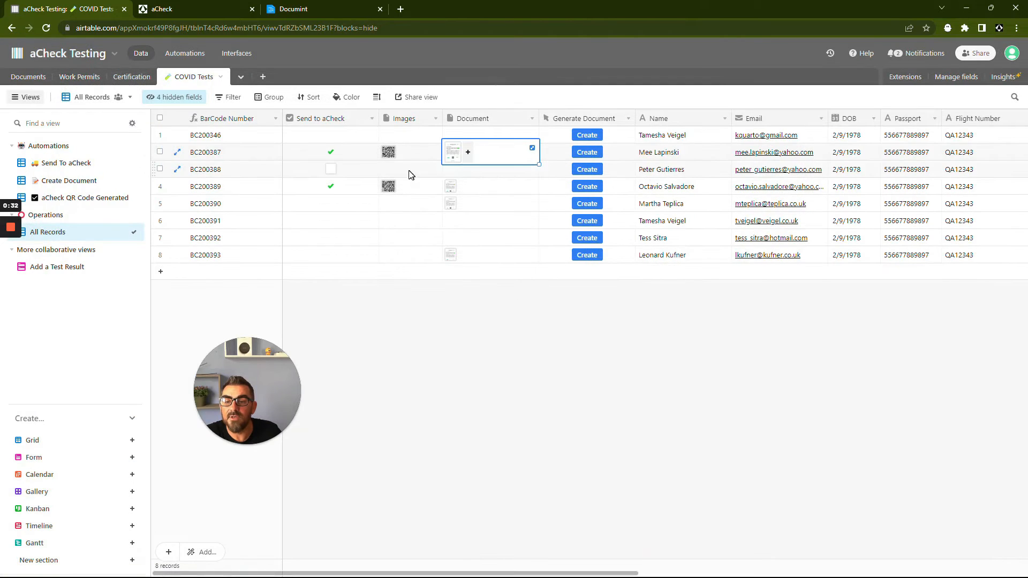
- Open the QR code image in the second record's Images cell and close it
left_click(386, 154)
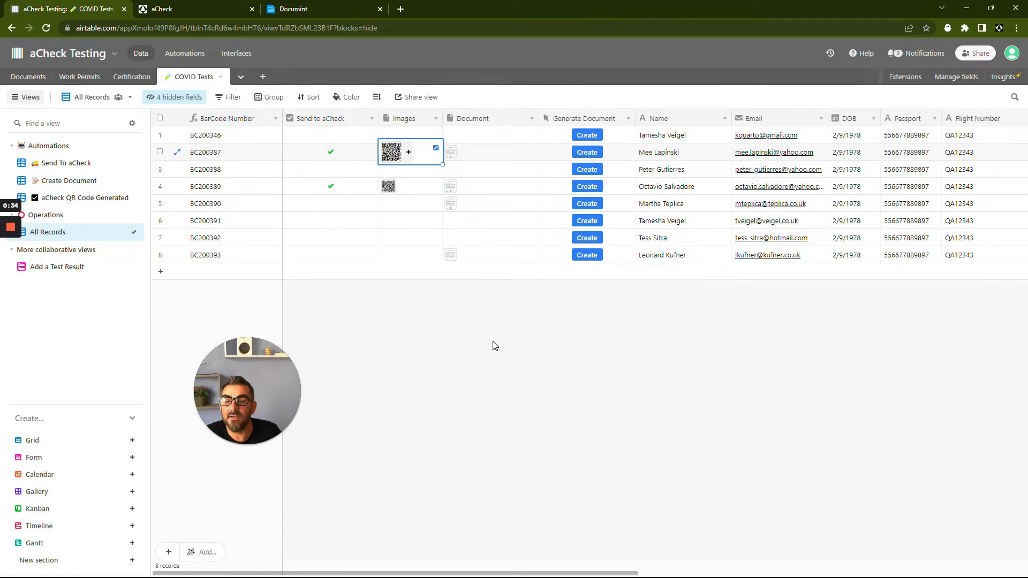
left_click(391, 152)
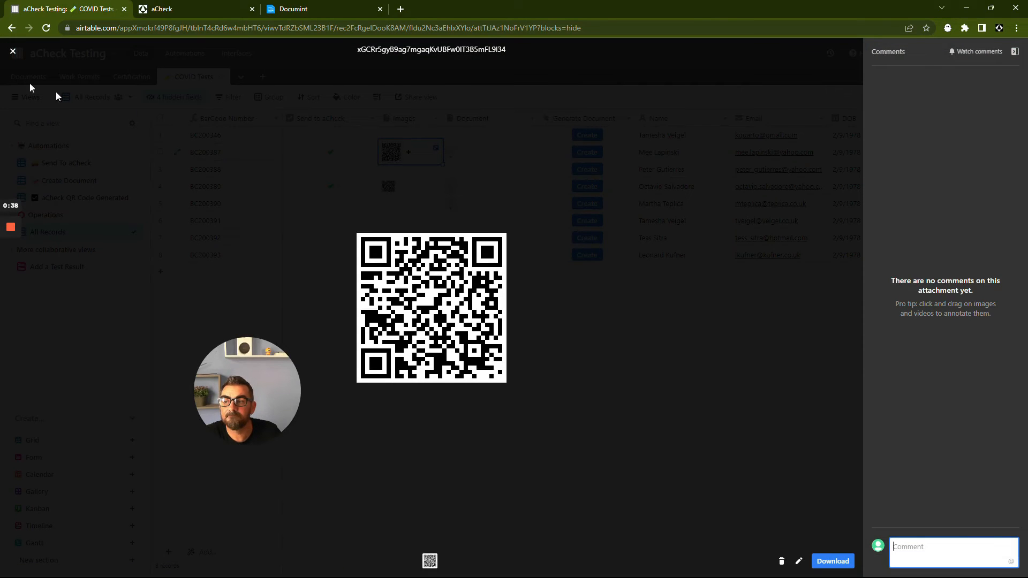
left_click(13, 53)
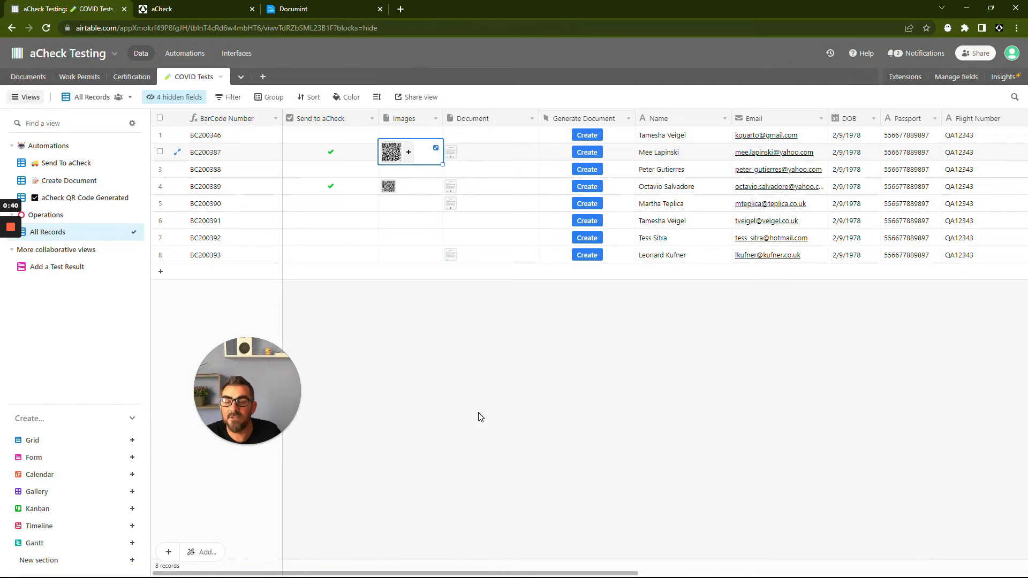
- Reopen the second record's attached COVID Report PDF and close the viewer
left_click(477, 413)
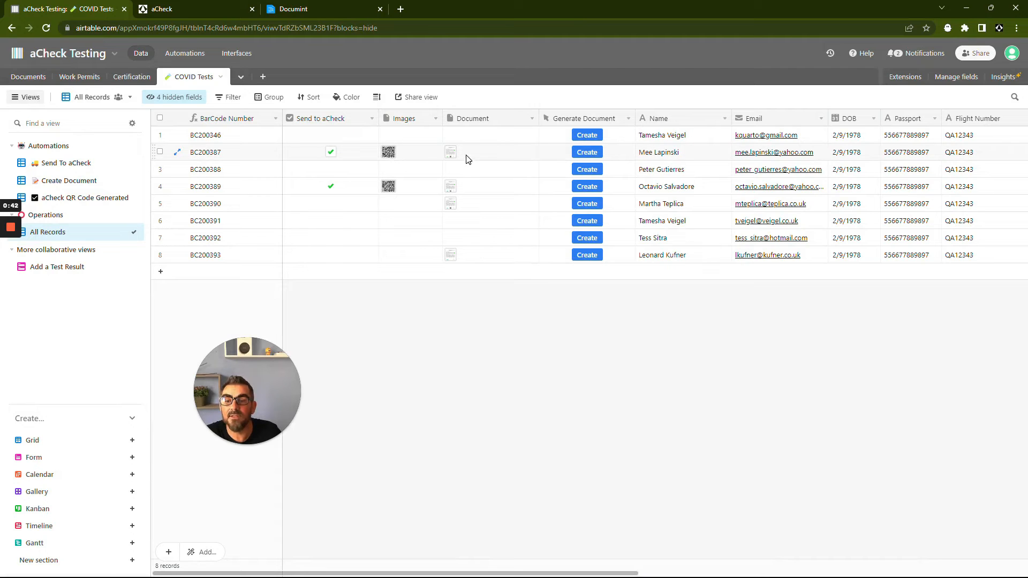
left_click(453, 153)
left_click(453, 154)
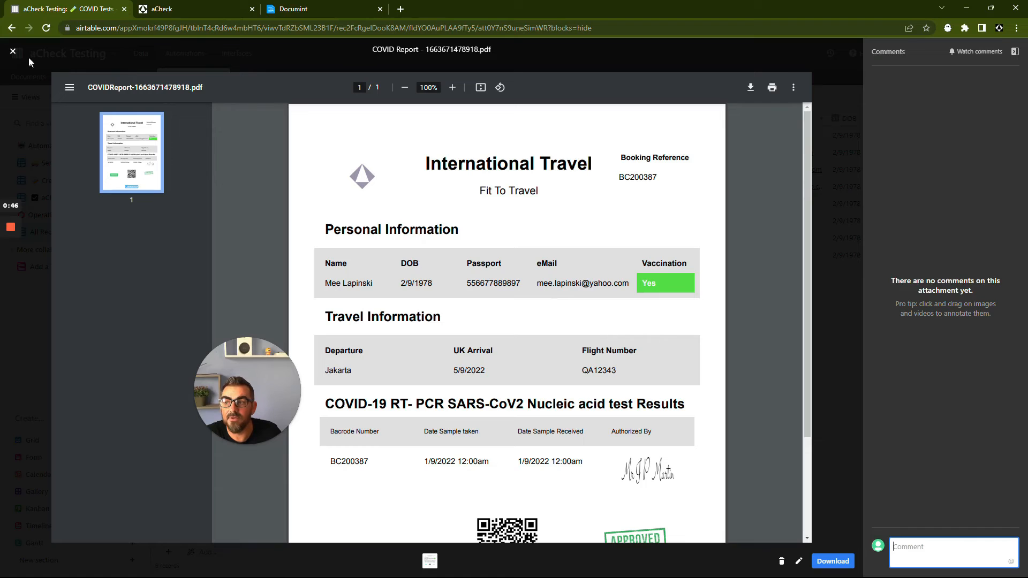
left_click(14, 52)
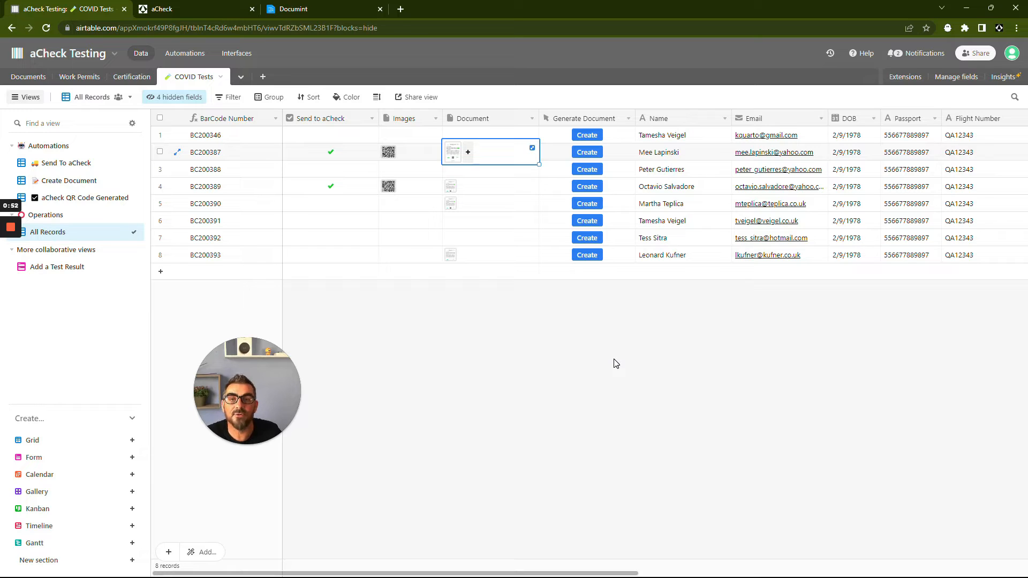
- Inspect the Generate Document button field's URL formula configuration and cancel without changes
left_click(569, 377)
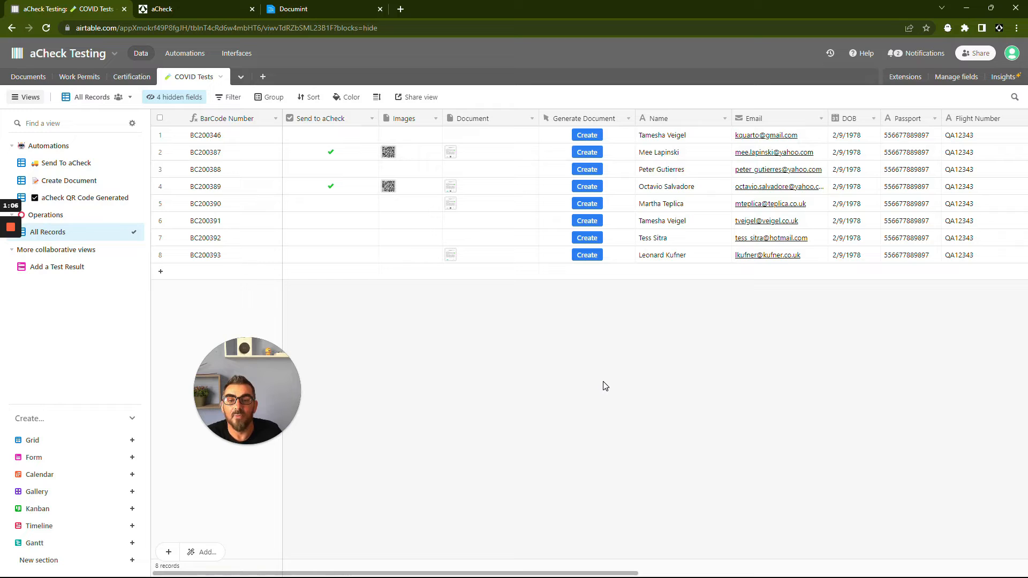
left_click(585, 114)
left_click(584, 115)
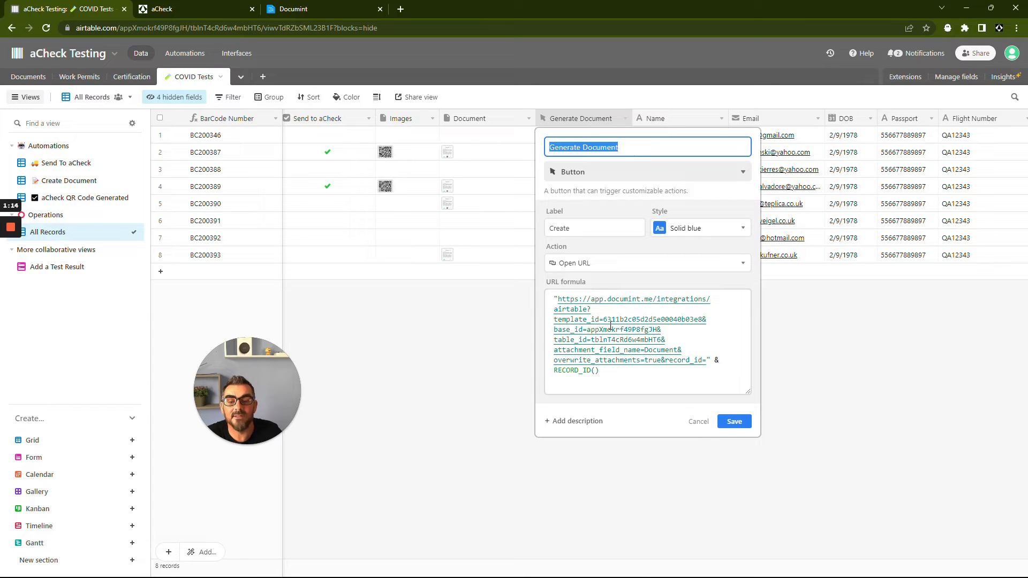
left_click(699, 421)
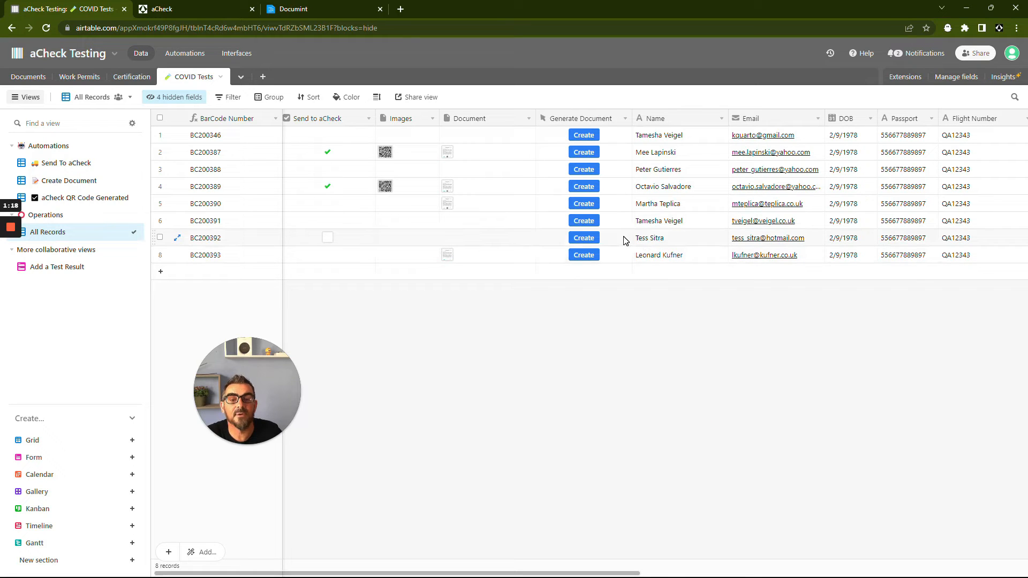
- Generate a document for the seventh record with its Create button, then return to the Airtable tab
left_click(583, 239)
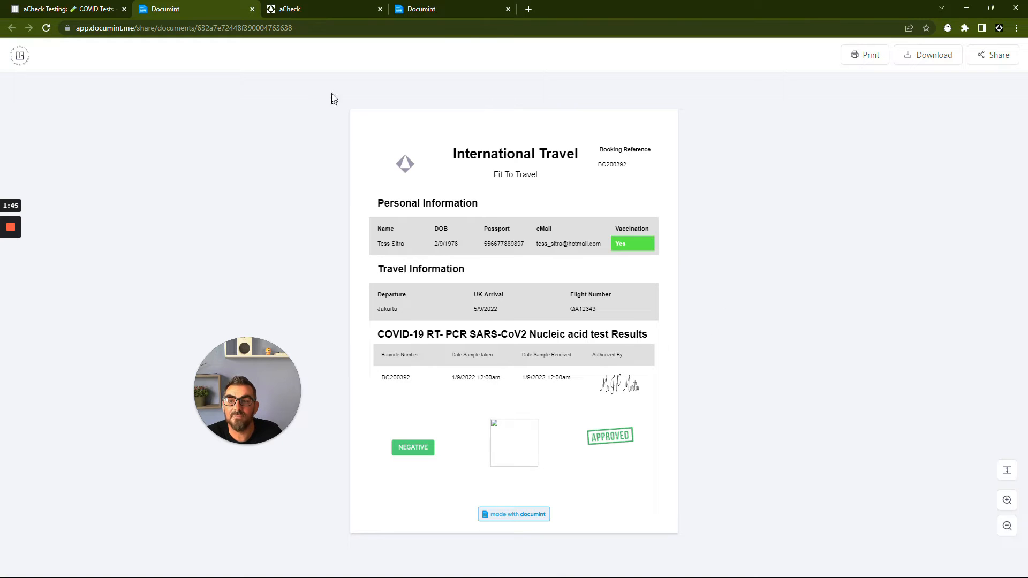
left_click(252, 9)
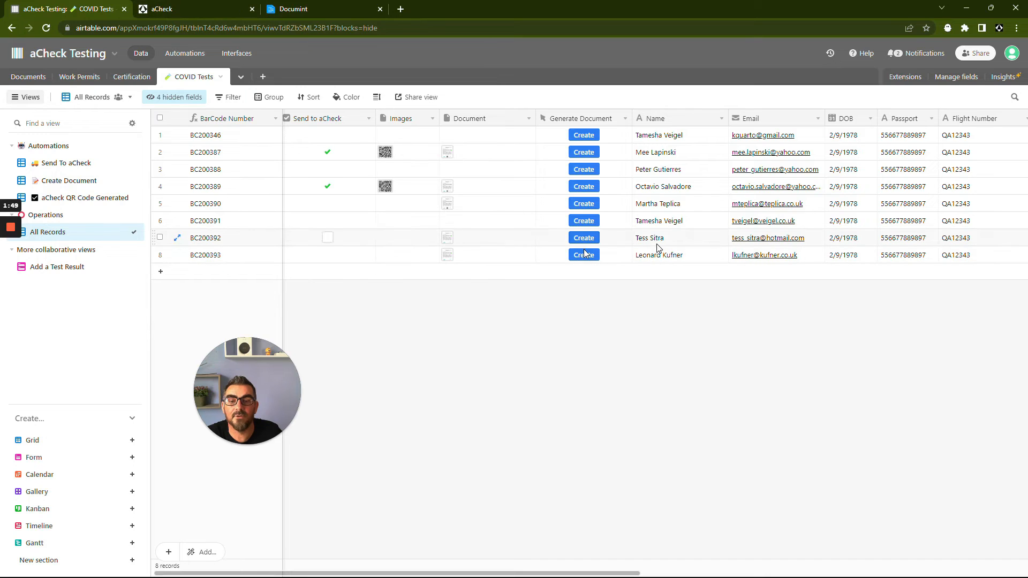
- Open the newly attached COVID Report PDF in the seventh record's Document cell
left_click(449, 239)
left_click(448, 237)
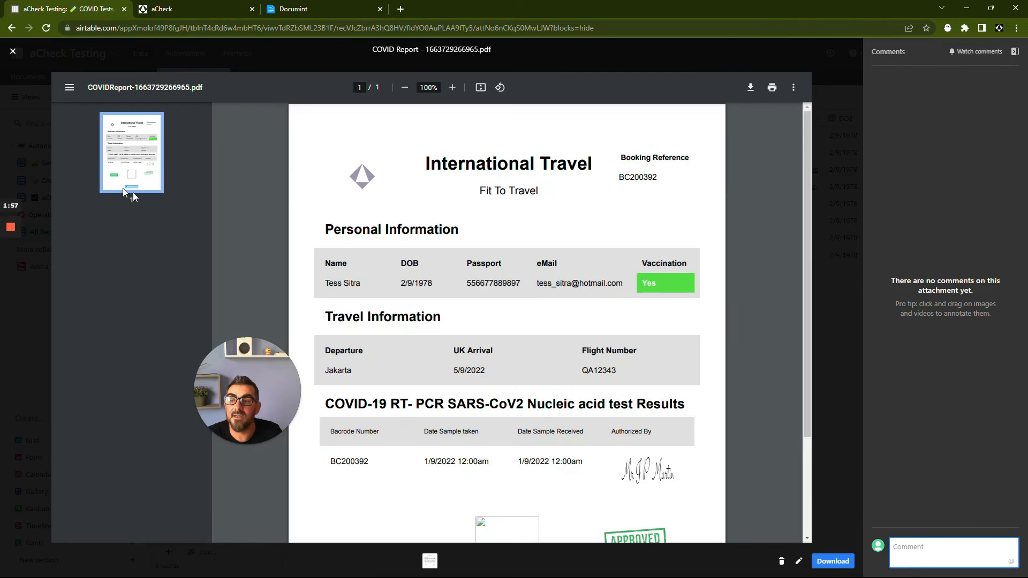
- Close the PDF viewer and open the Extensions panel with the Document Management extension
left_click(11, 51)
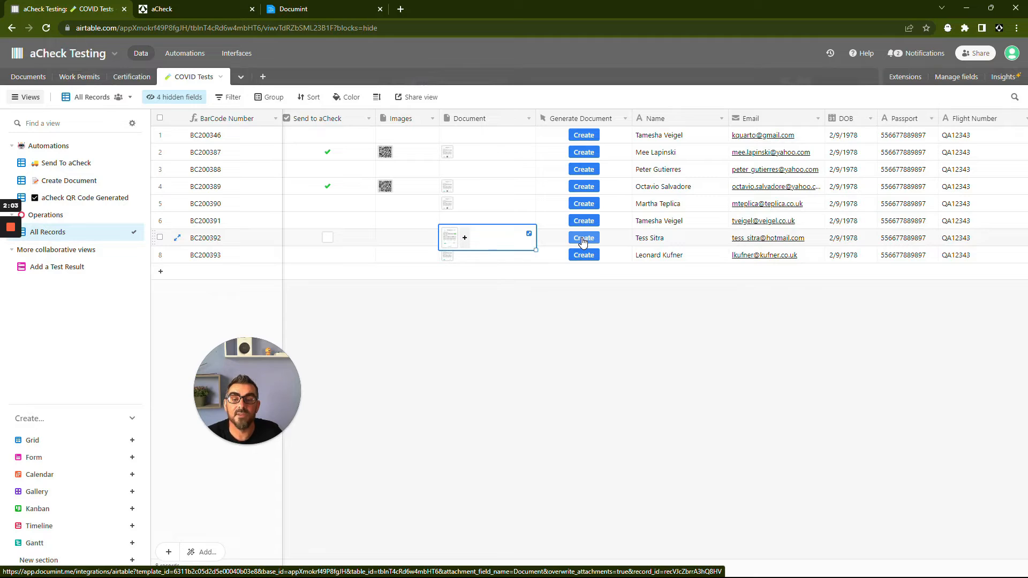
left_click(590, 376)
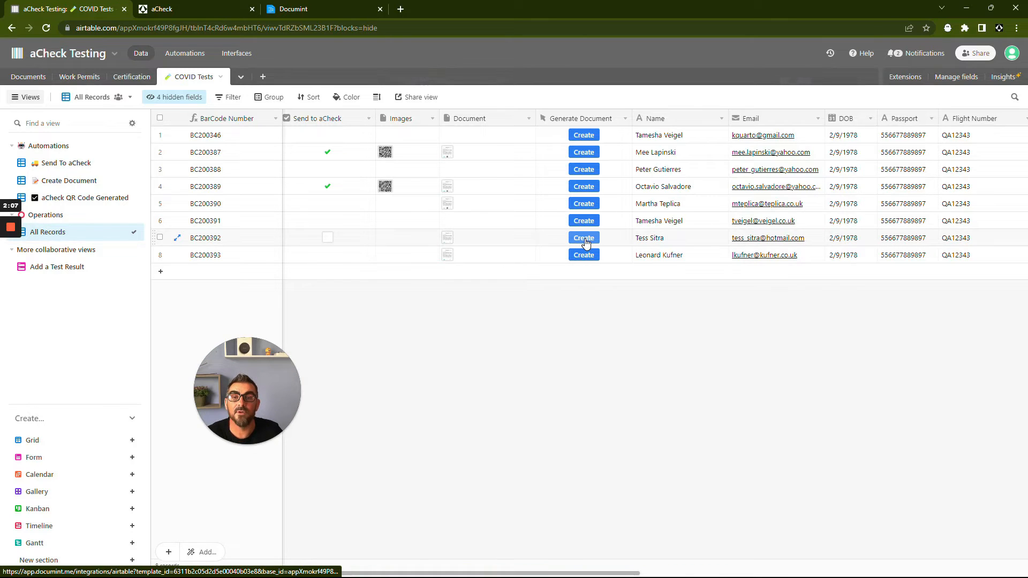
left_click(905, 78)
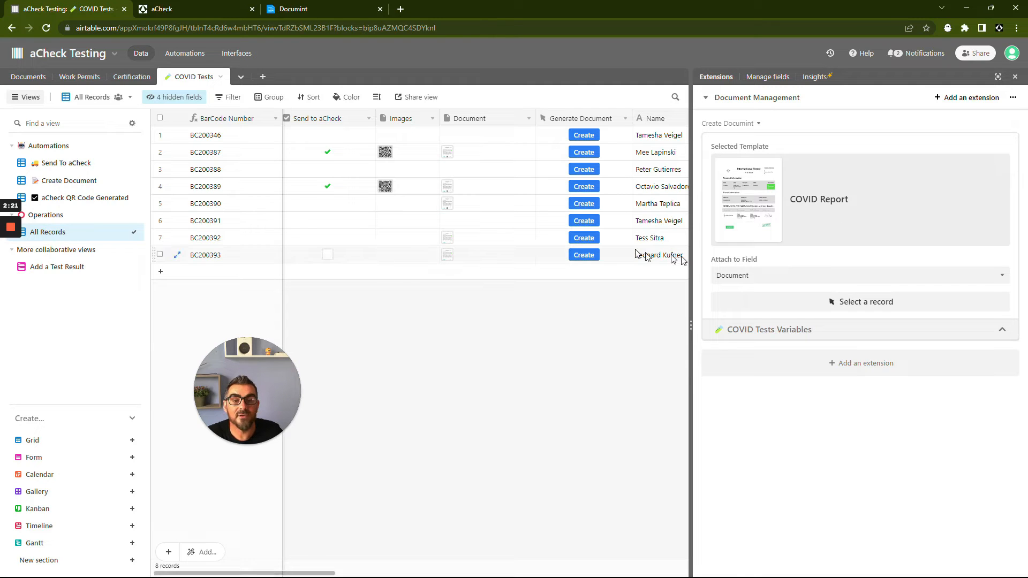
- Select the second record in the Create Document extension, preview its COVID Report, and close the preview
left_click(854, 303)
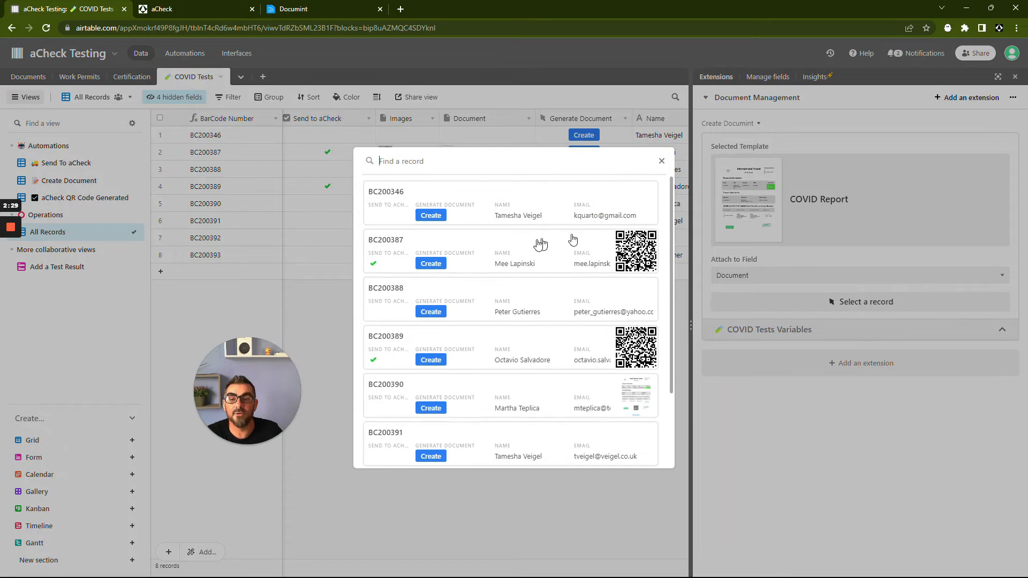
left_click(491, 251)
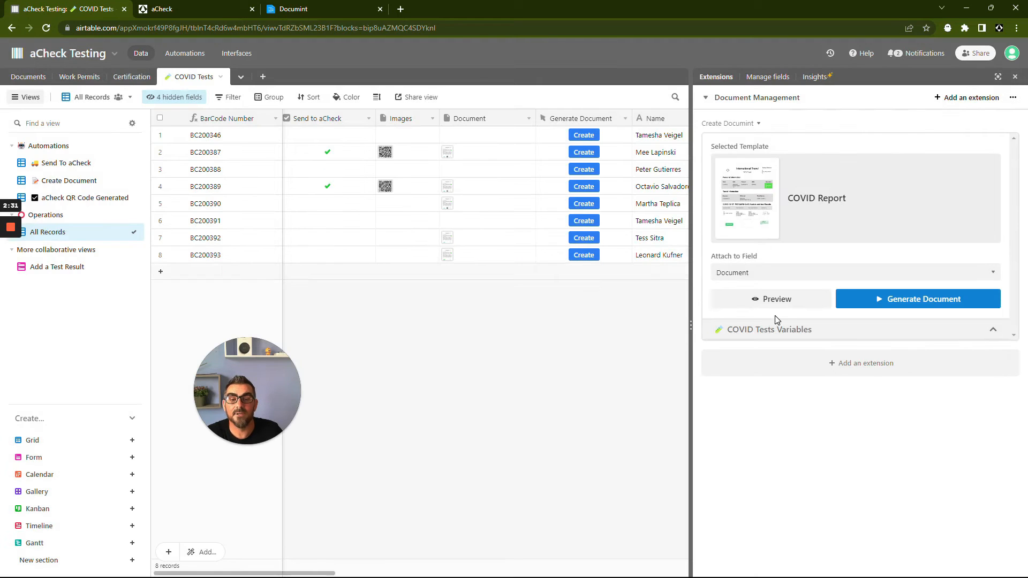
left_click(770, 303)
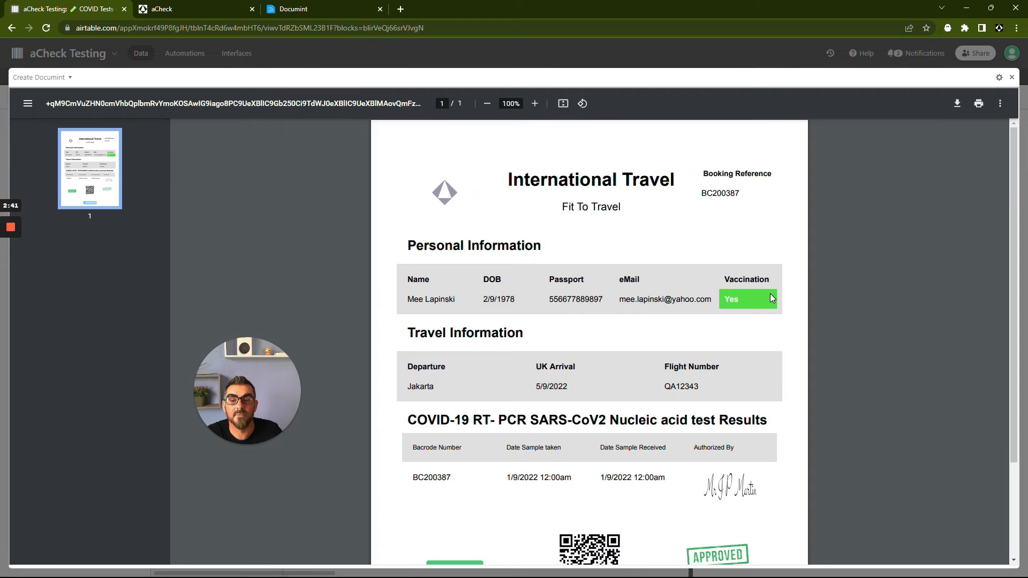
scroll(652, 380, "down", 2)
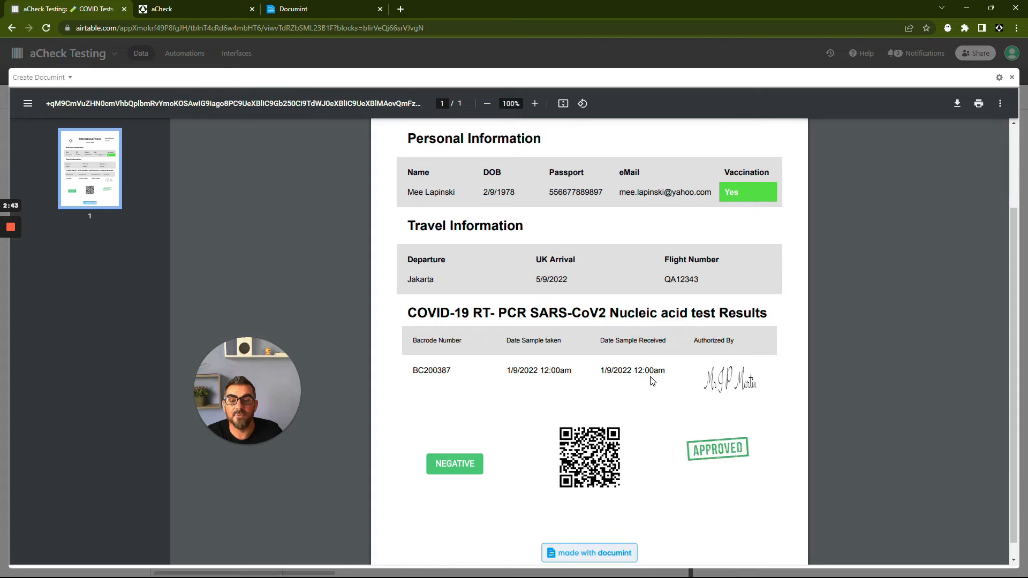
scroll(652, 380, "up", 2)
left_click(1012, 78)
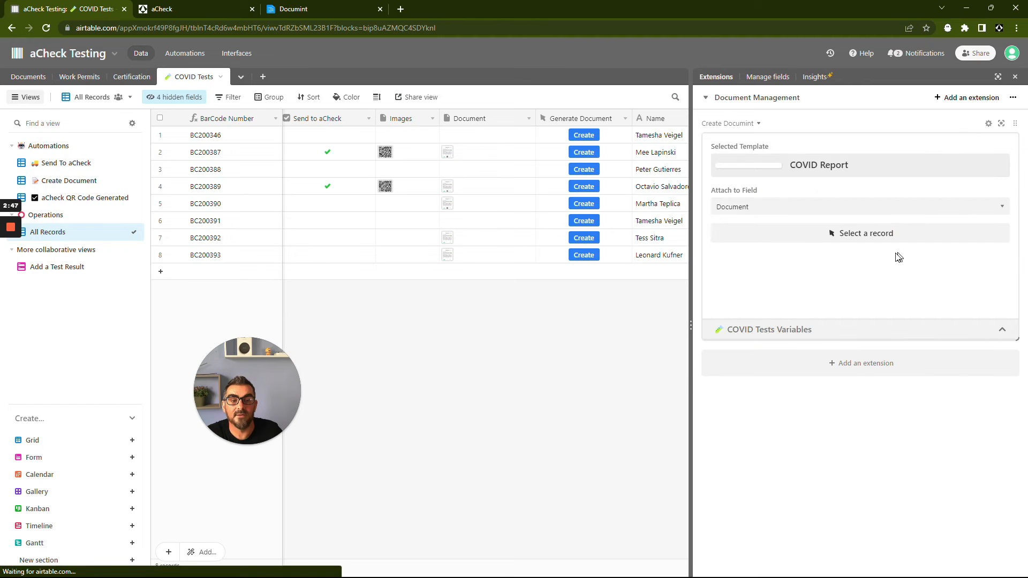
- Select the second record again, generate its document with the extension, and close the Extensions panel
left_click(852, 302)
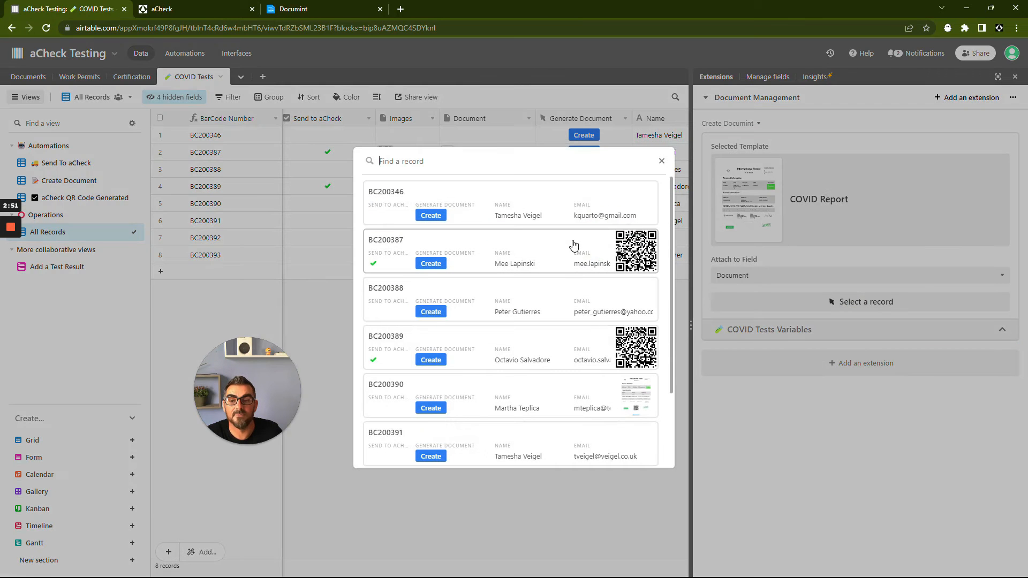
left_click(577, 248)
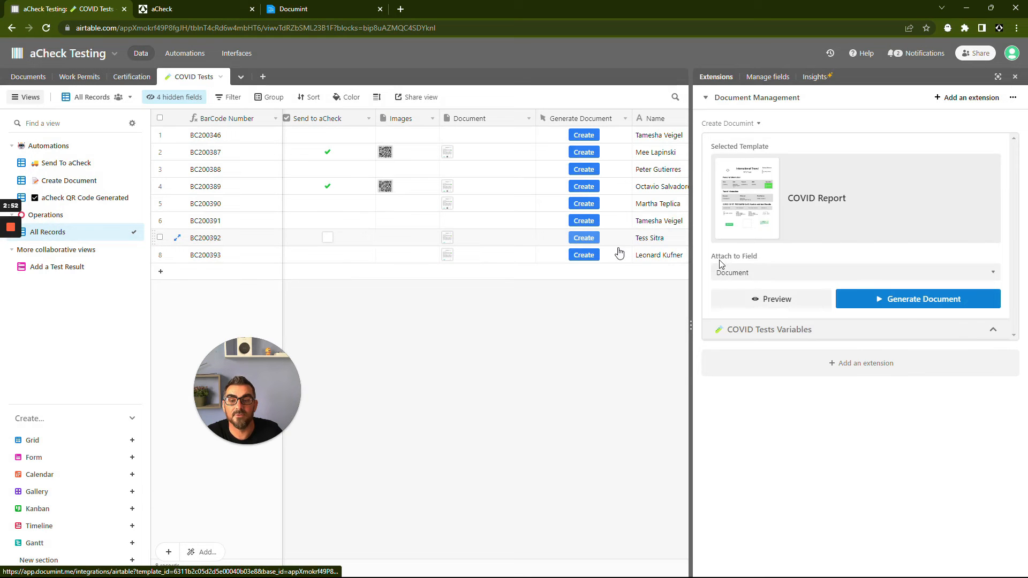
left_click(911, 303)
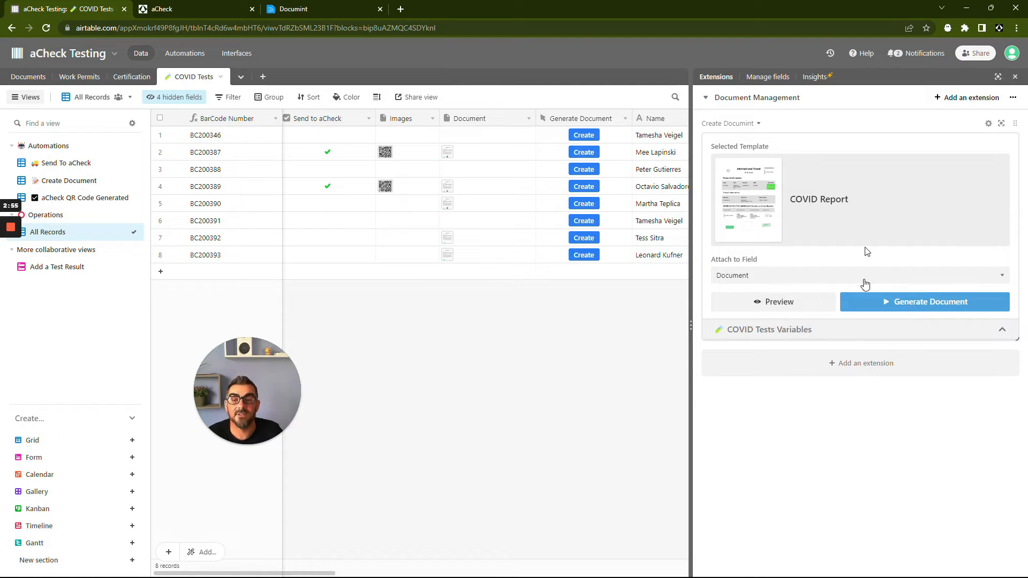
left_click(1016, 81)
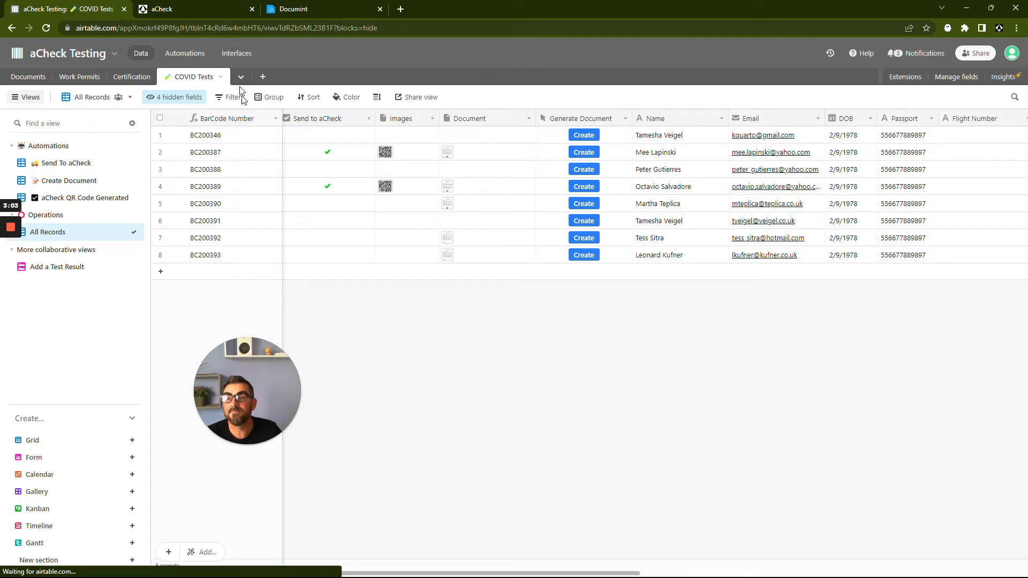
- Inspect the Run a script action code of the Documint Creation Automation, then close the editor and properties
left_click(191, 53)
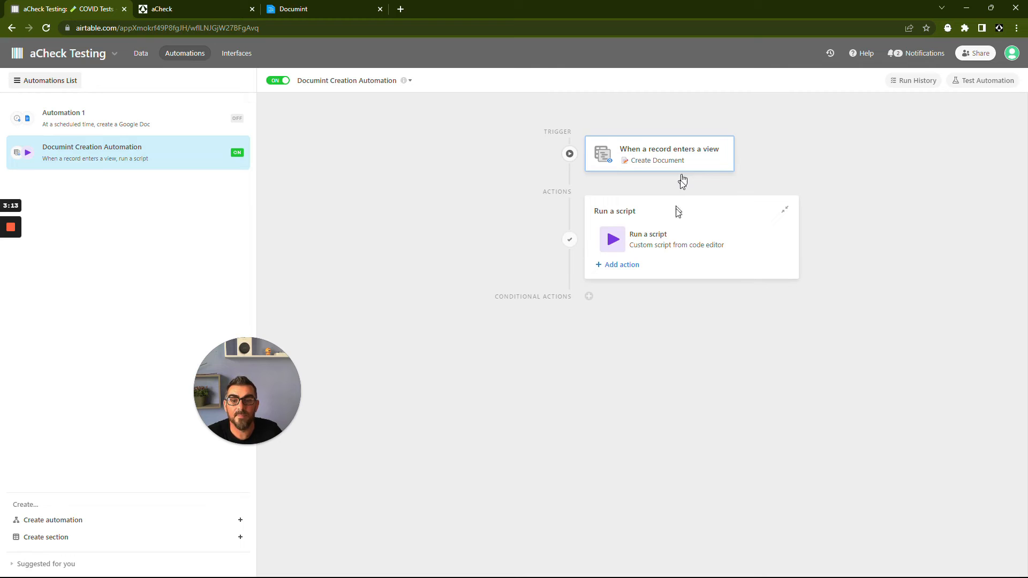
left_click(665, 248)
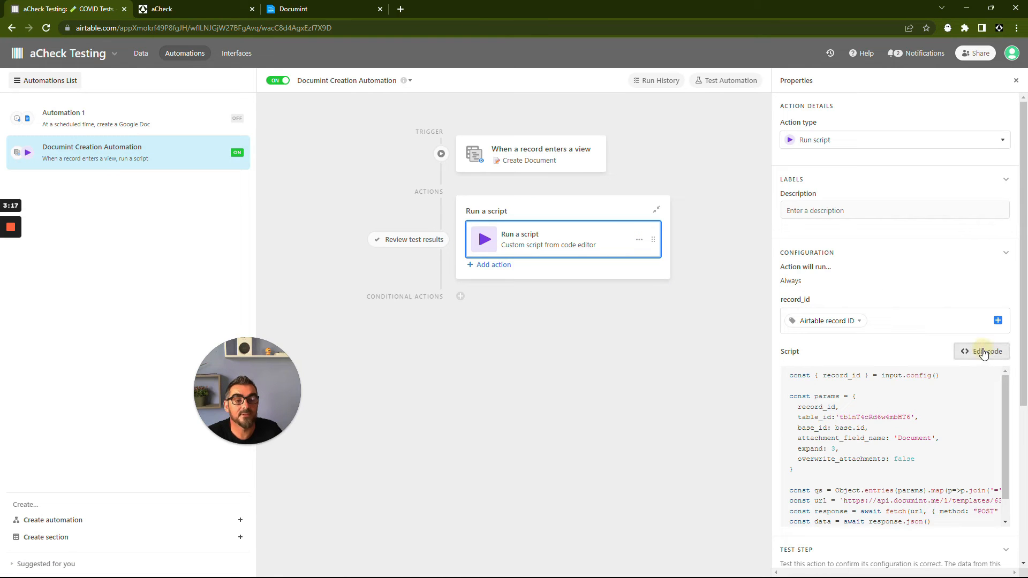
left_click(984, 354)
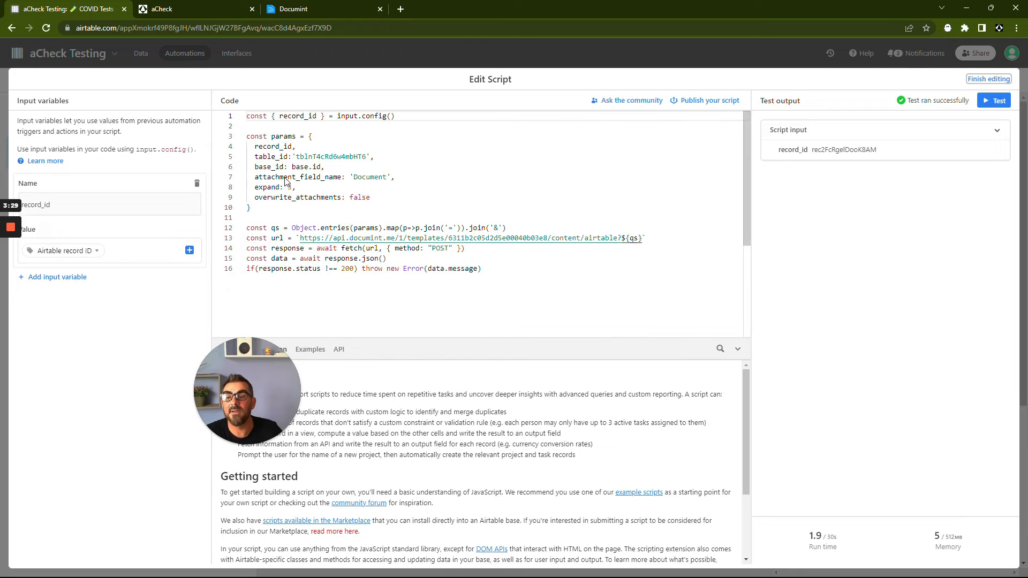
left_click(990, 82)
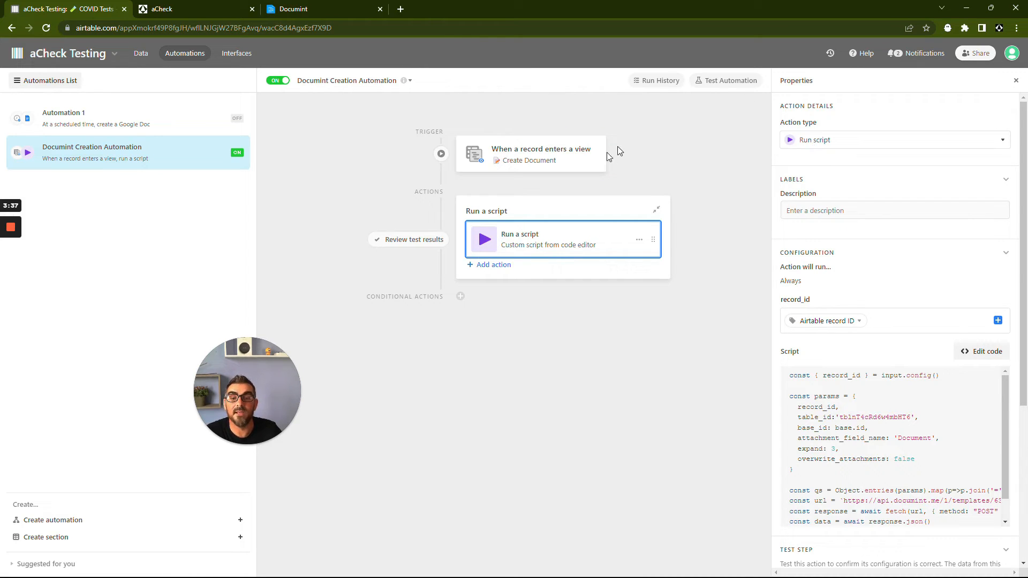
left_click(1015, 80)
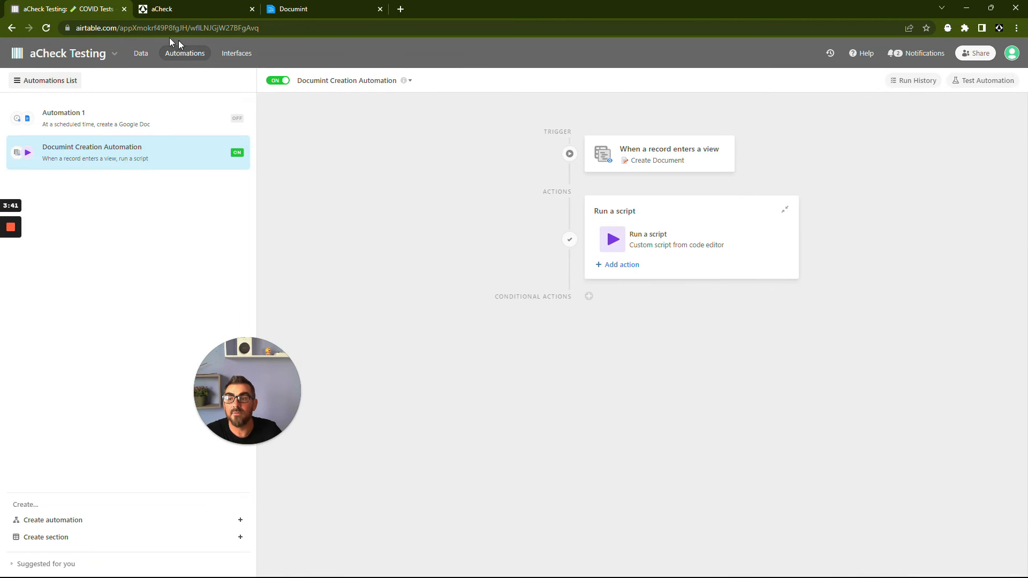
- Look at the Send To aCheck view, return to All Records, and tick Send to aCheck for the eighth record
left_click(142, 54)
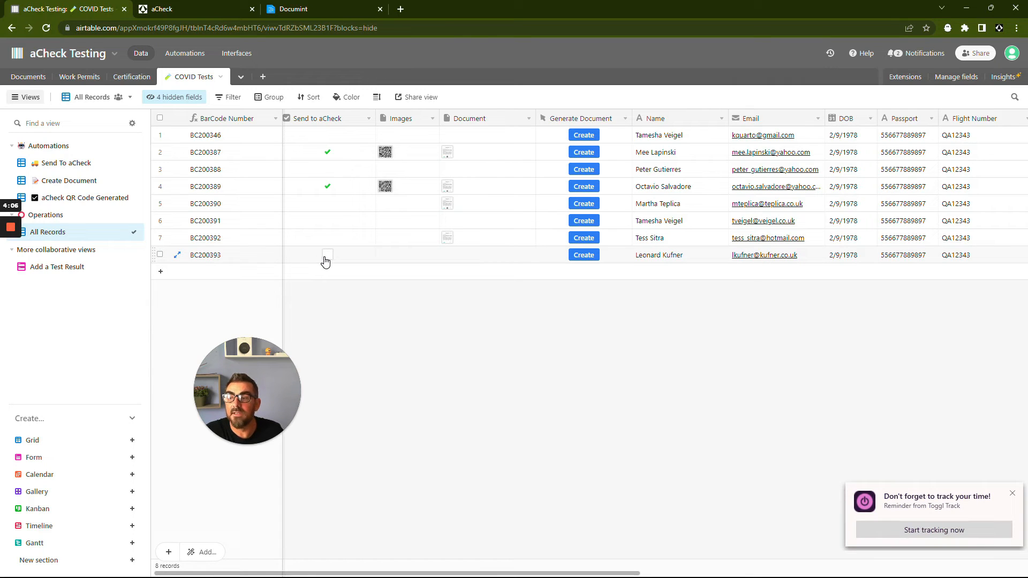
left_click(76, 165)
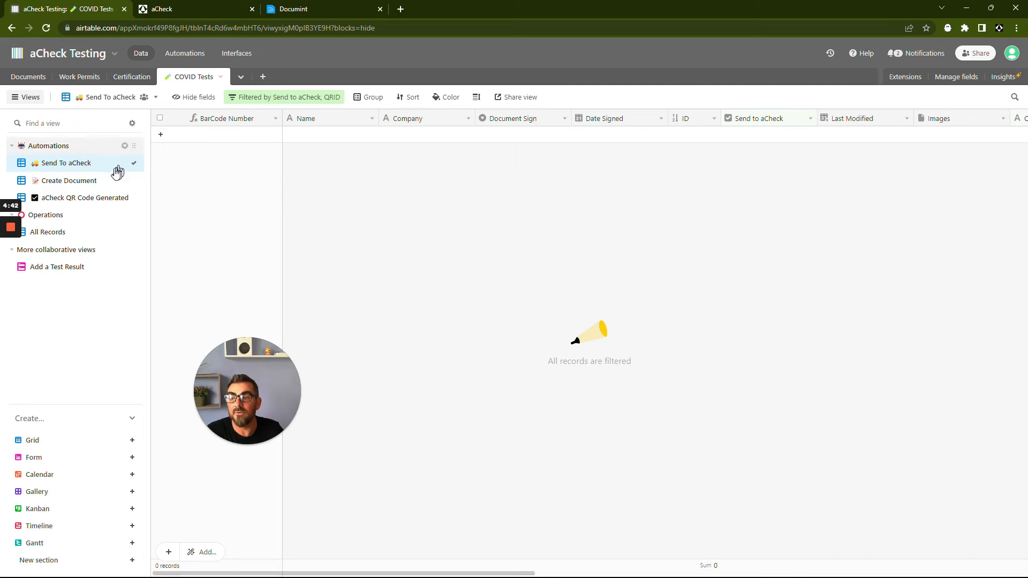
left_click(62, 232)
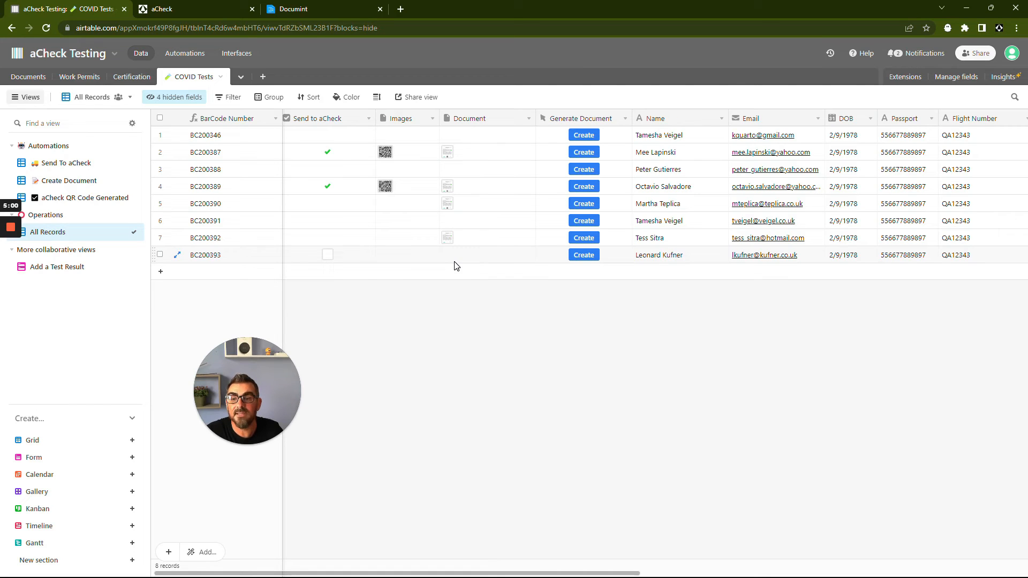
left_click(328, 257)
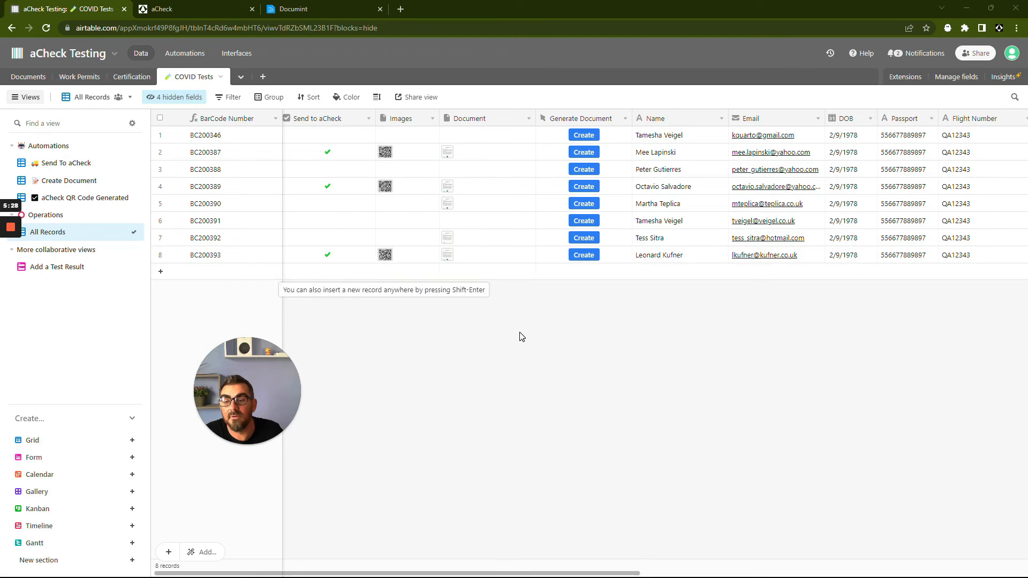
- Open the QR code image in the eighth record's Images cell and close the viewer
left_click(386, 256)
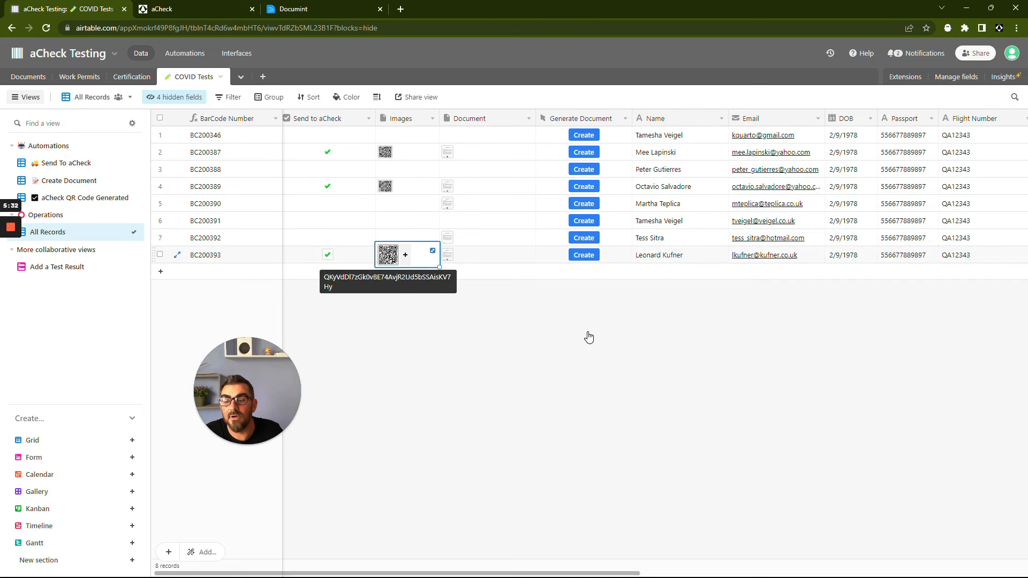
key("space")
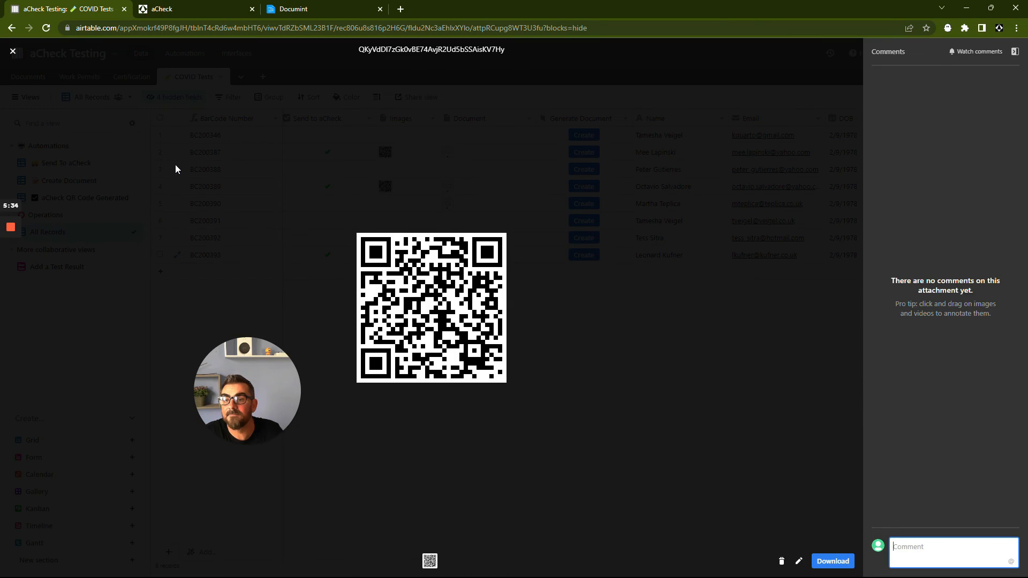
left_click(13, 51)
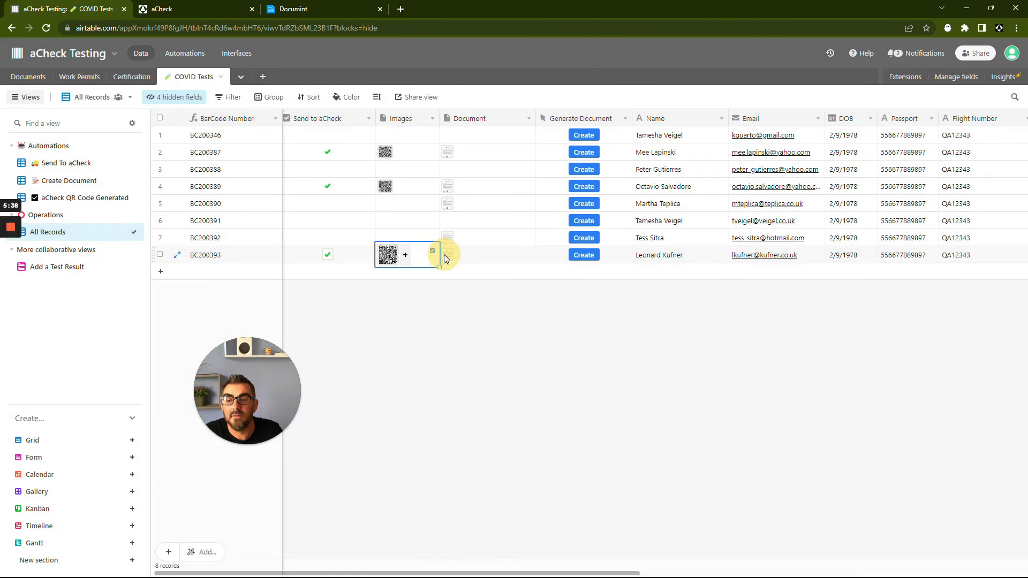
- Open the eighth record's attached COVID Report PDF, scroll through it, and close the viewer
left_click(448, 258)
left_click(448, 259)
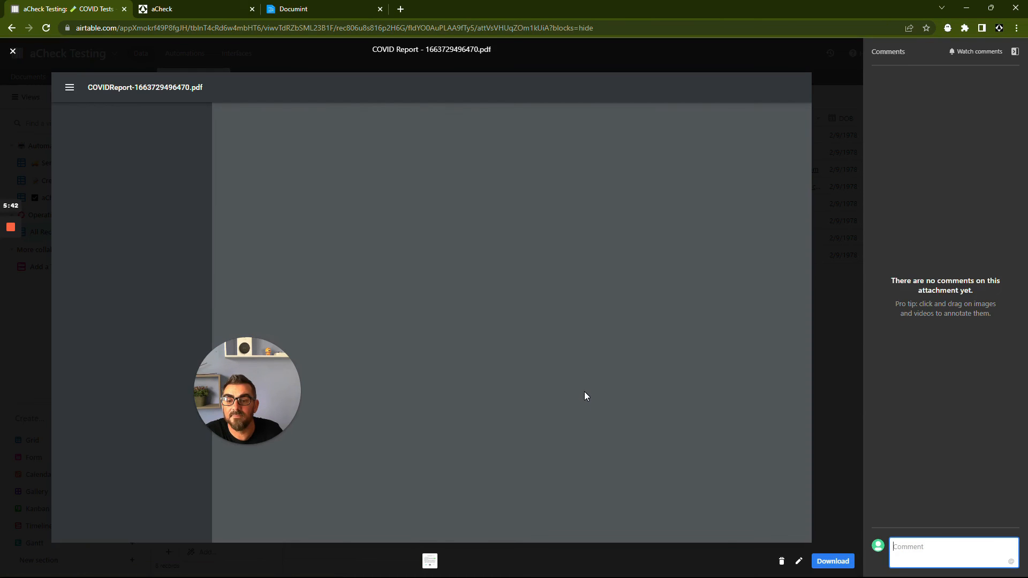
scroll(535, 487, "down", 2)
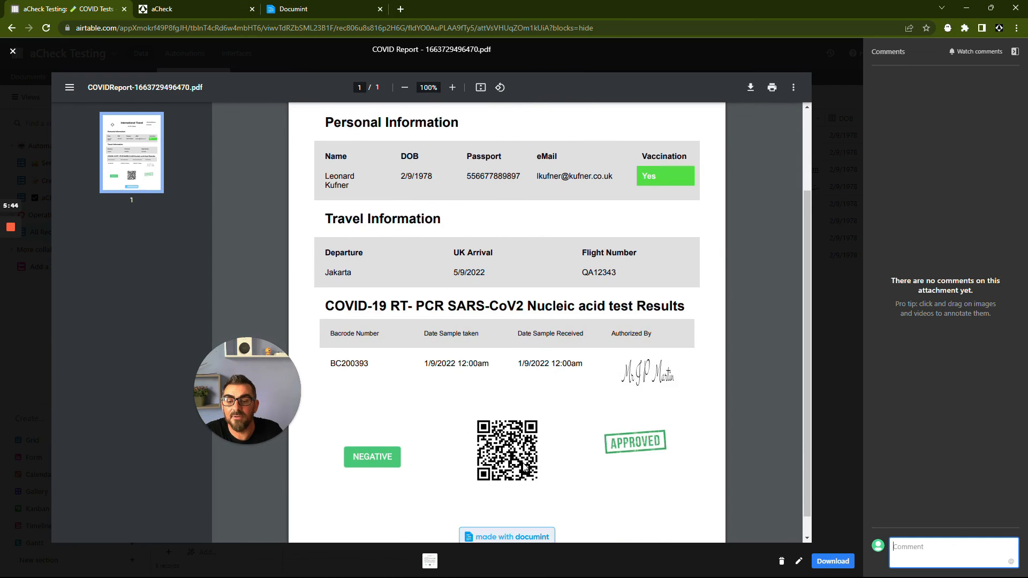
scroll(525, 467, "up", 1)
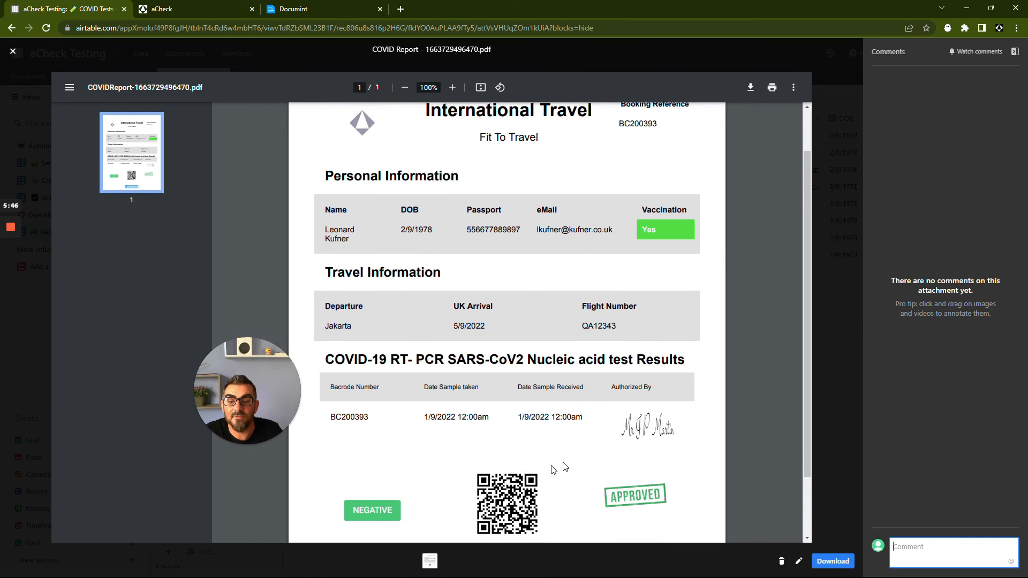
left_click(13, 50)
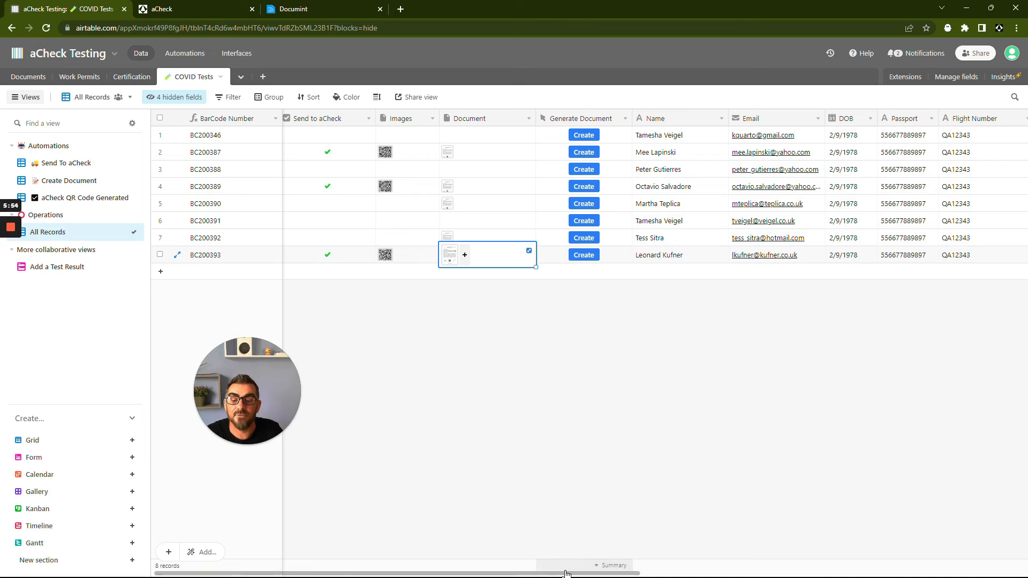
- Scroll the grid to the aCheck Link column and open the eighth record's aCheck link
left_click_drag(568, 572, 265, 568)
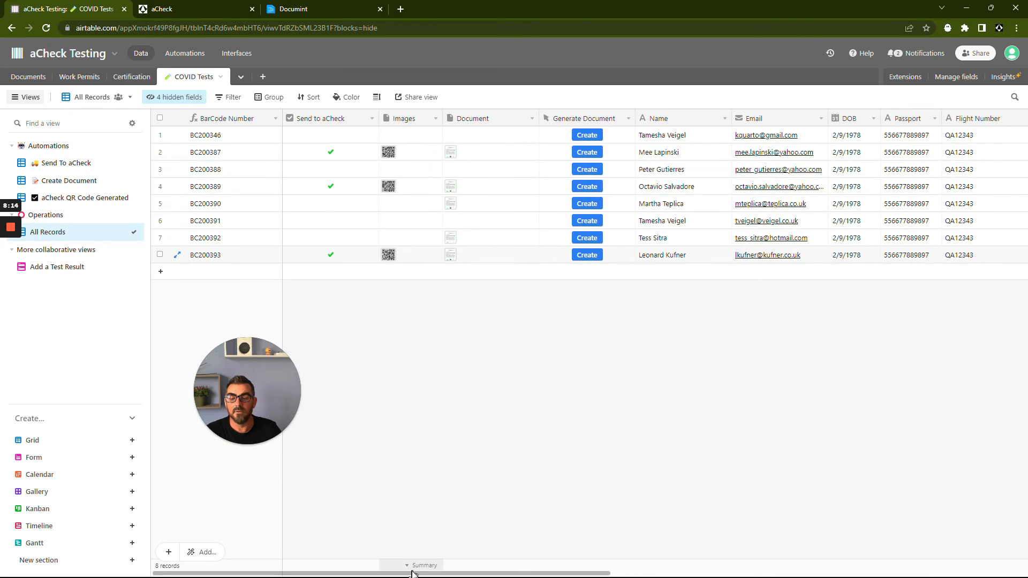
left_click(413, 574)
left_click_drag(413, 573, 741, 573)
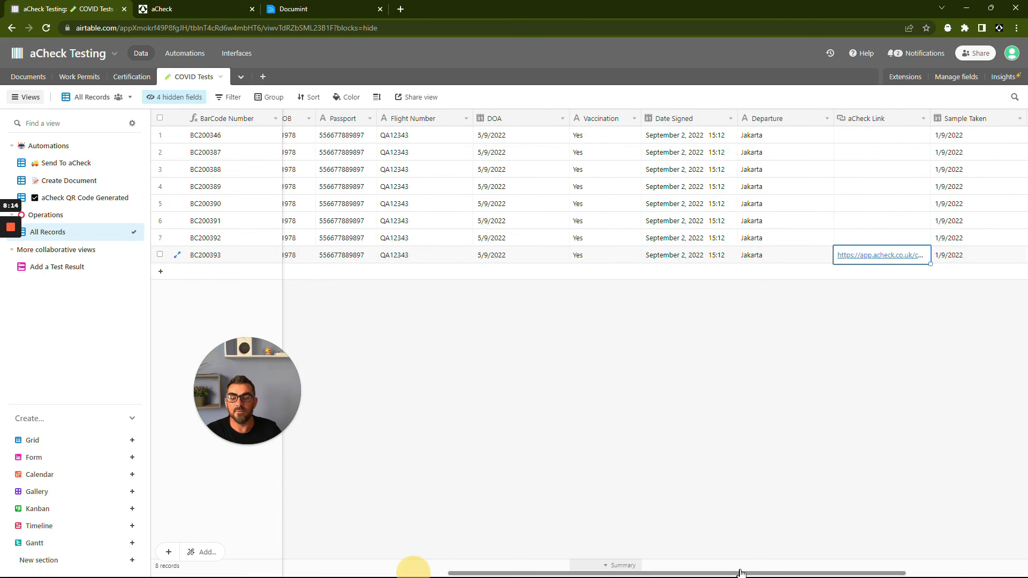
left_click(687, 261)
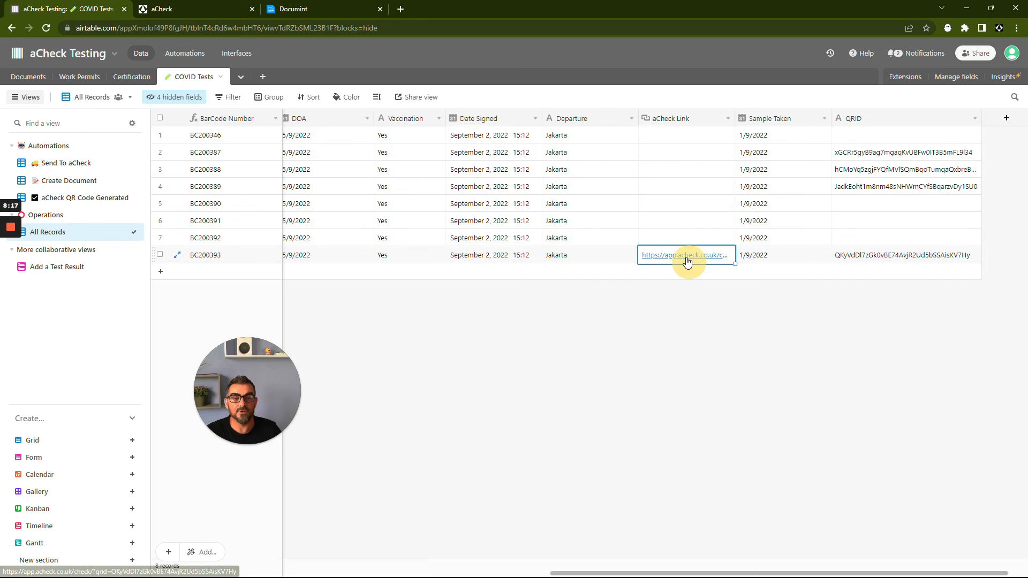
left_click(687, 260)
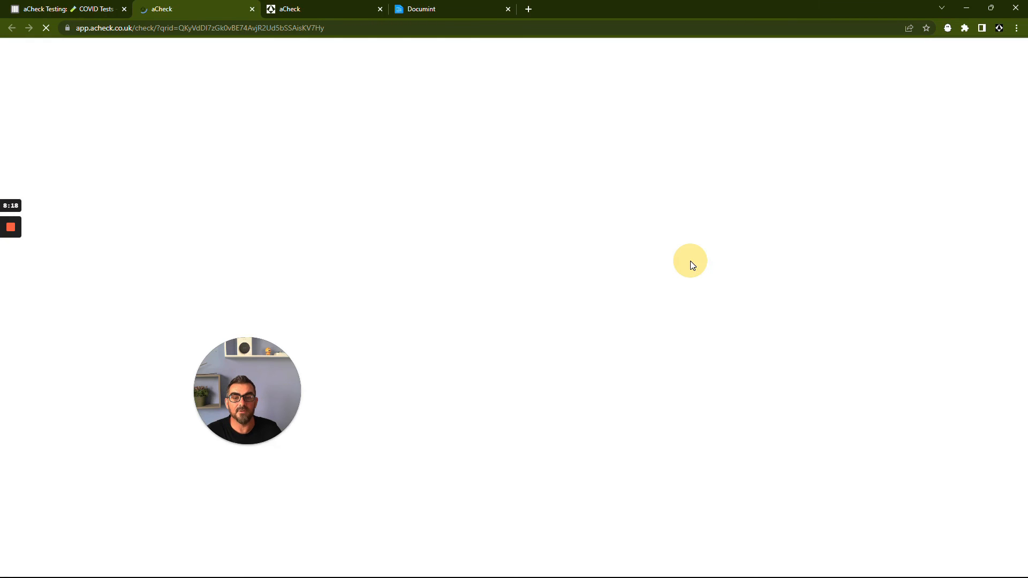